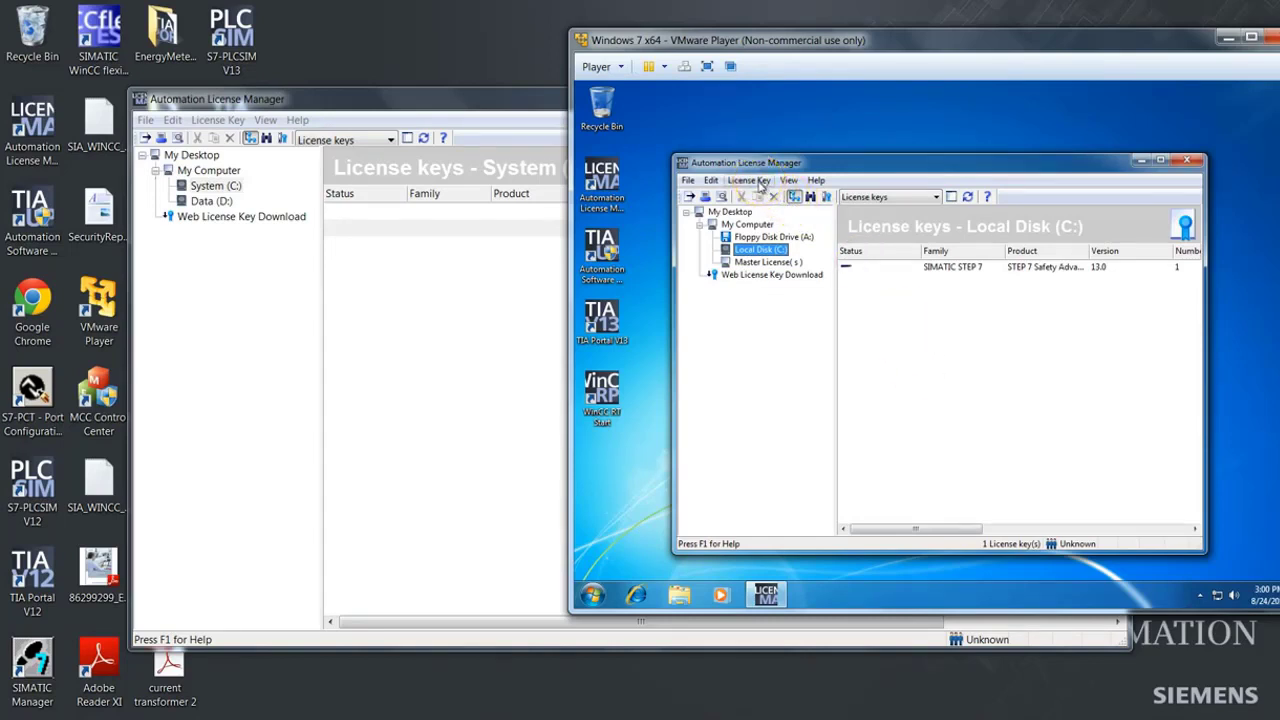
# Step: Start an offline transfer in the virtual machine, generate the start code for STEP 7 Safety Advanced combo, and save its profile as AutoLMList4
pyautogui.click(760, 182)
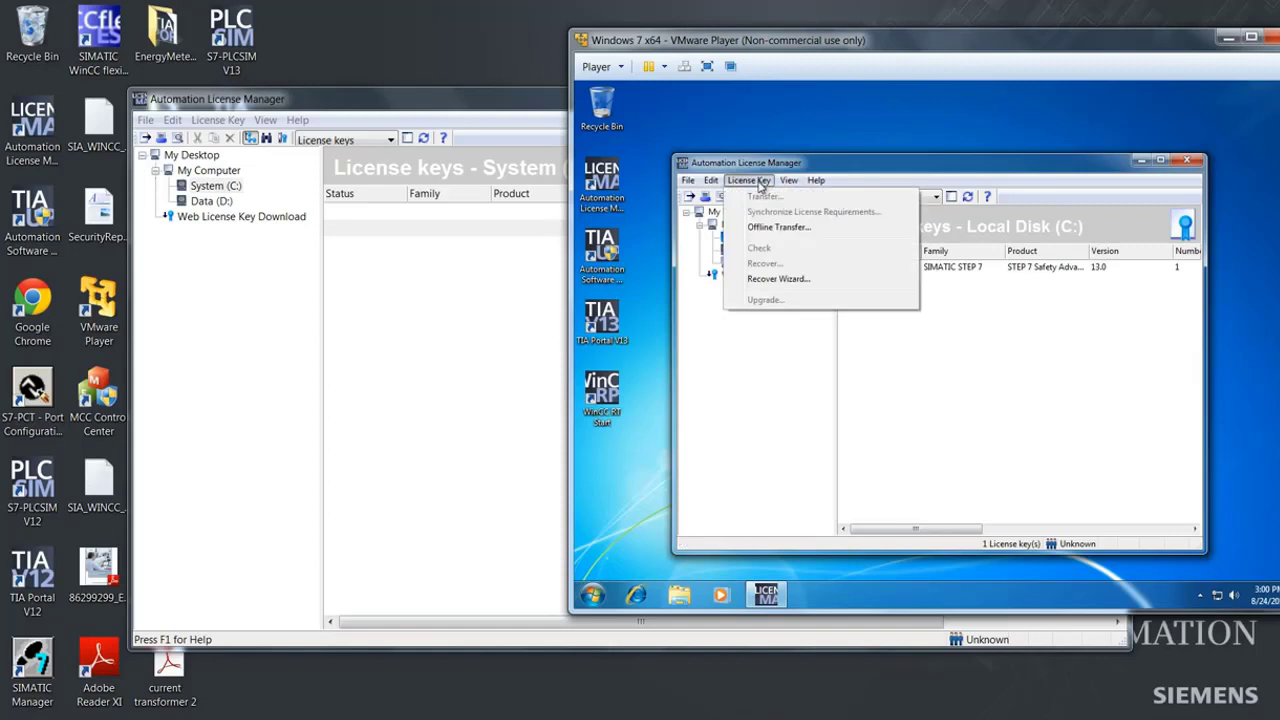
pyautogui.click(777, 228)
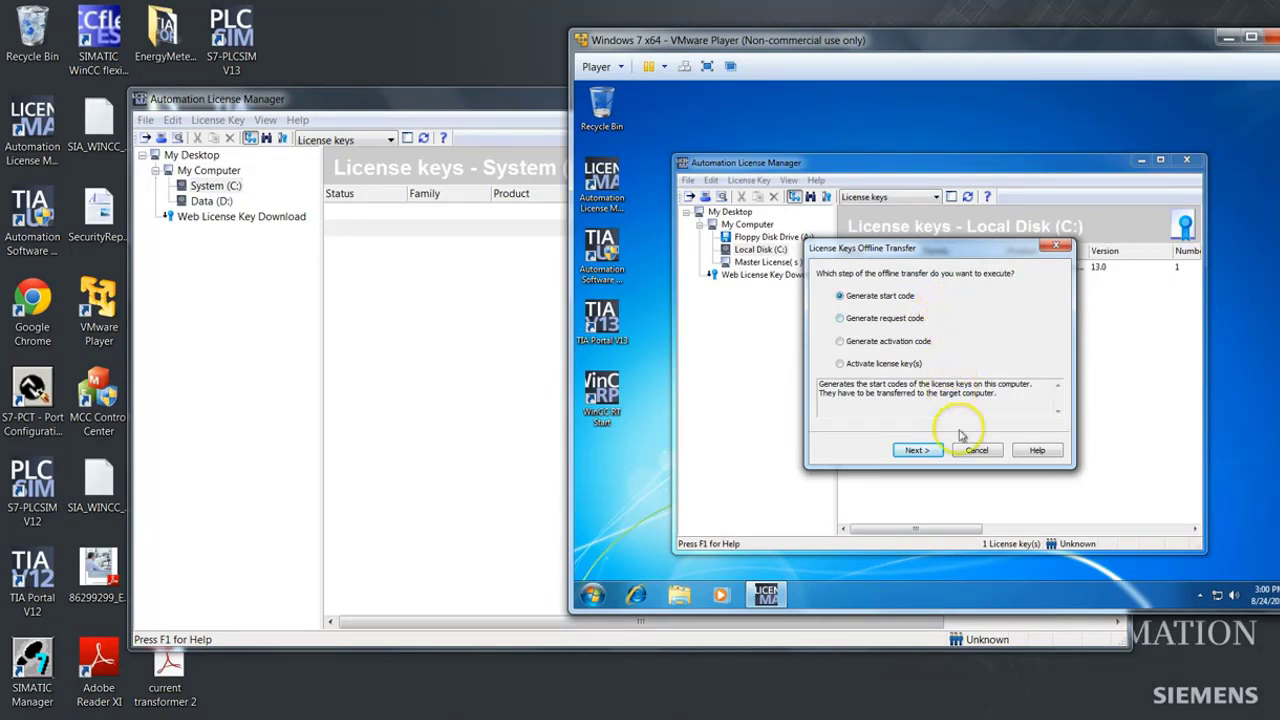
pyautogui.click(918, 450)
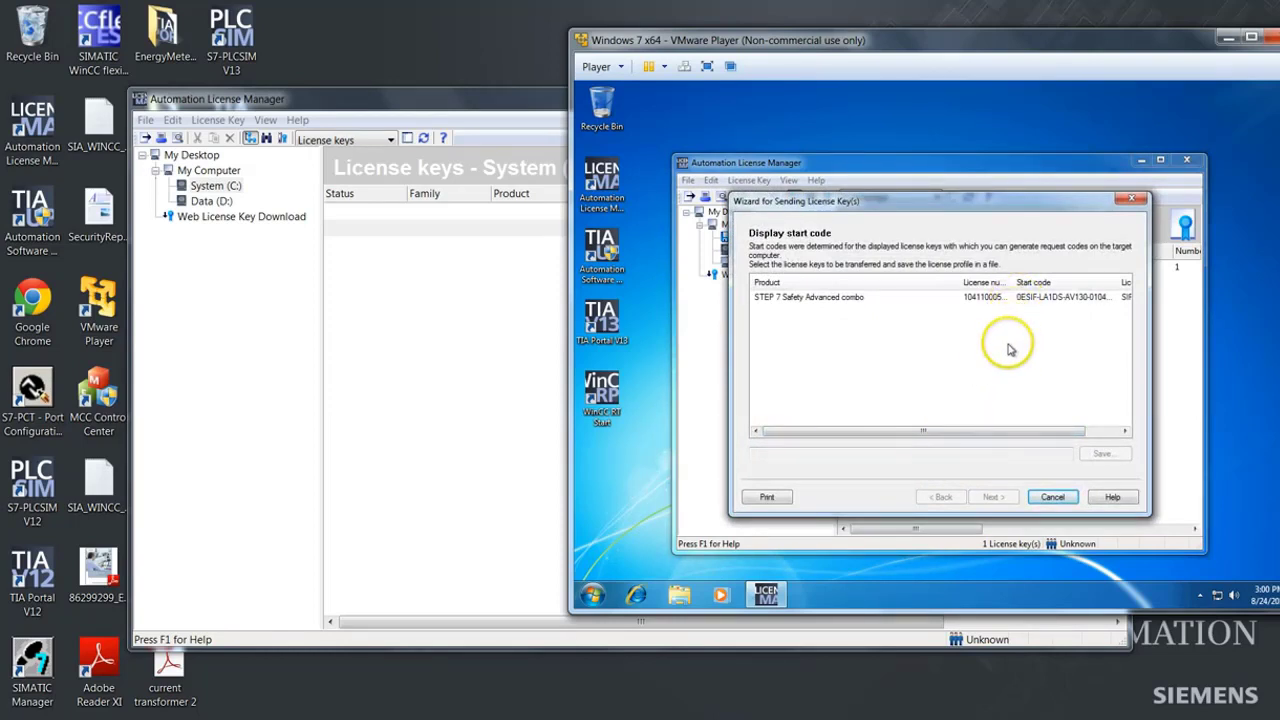
pyautogui.click(992, 298)
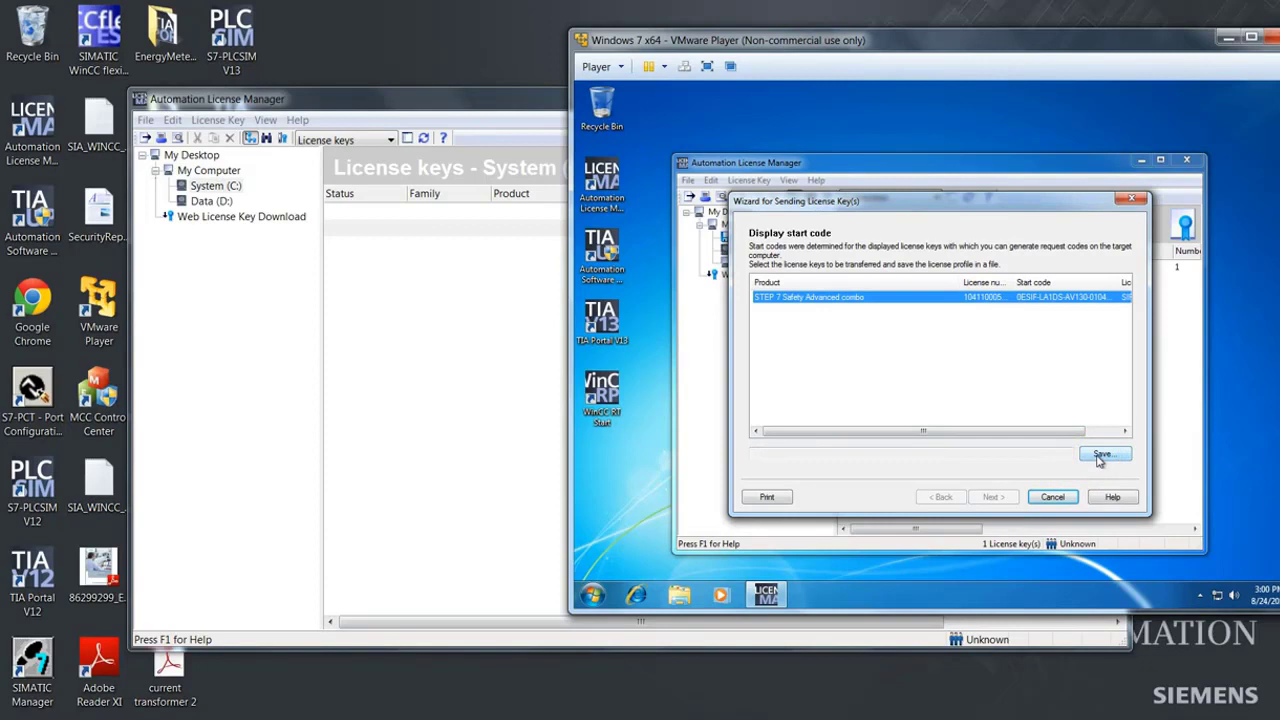
pyautogui.click(1102, 456)
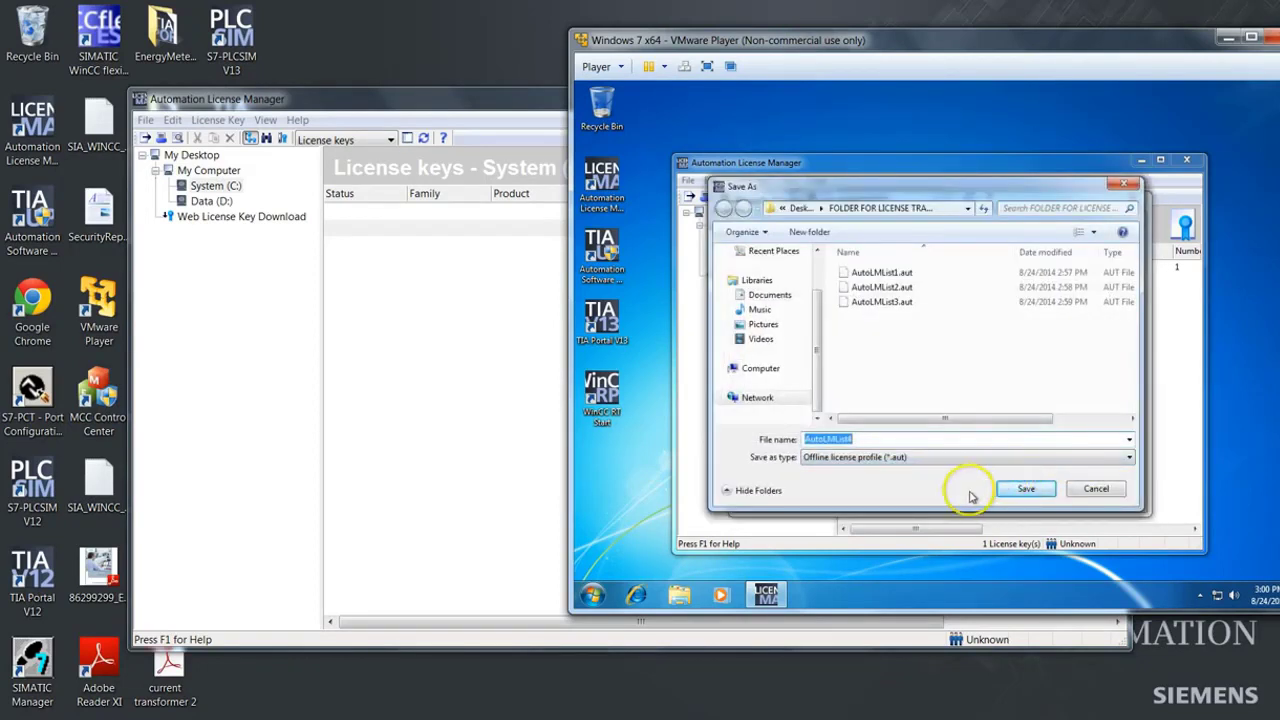
pyautogui.click(1032, 494)
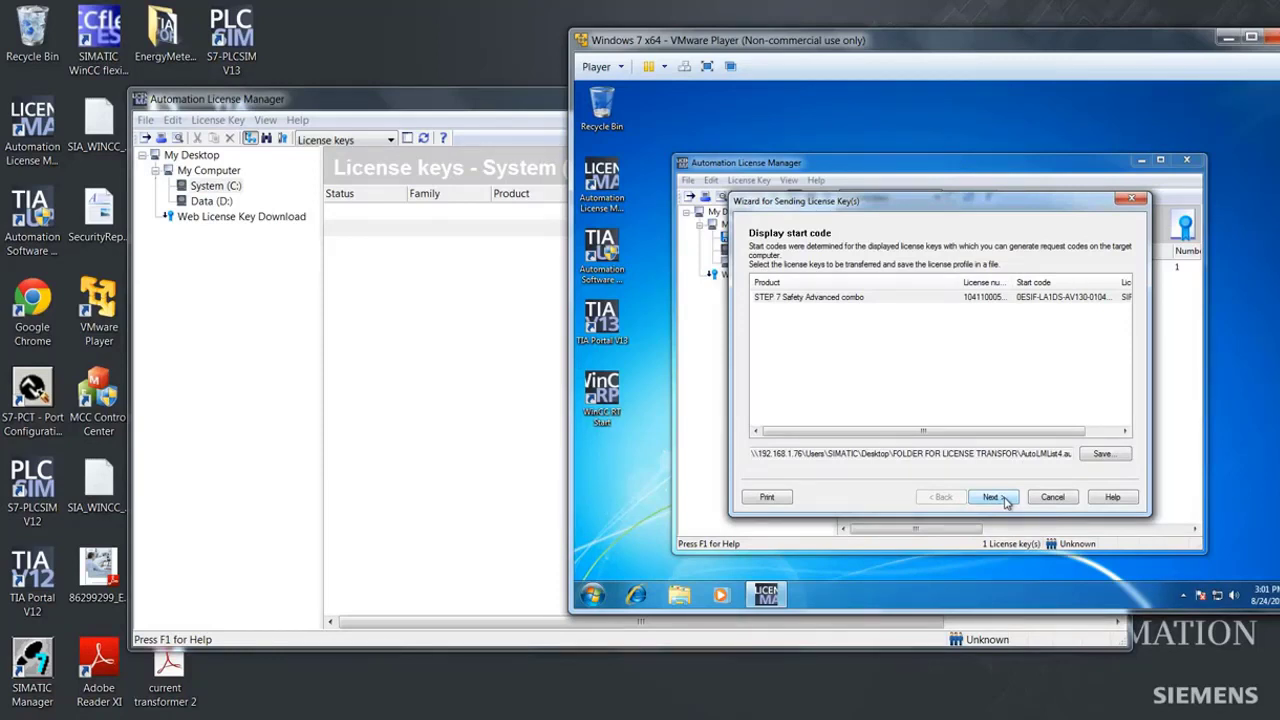
pyautogui.click(992, 497)
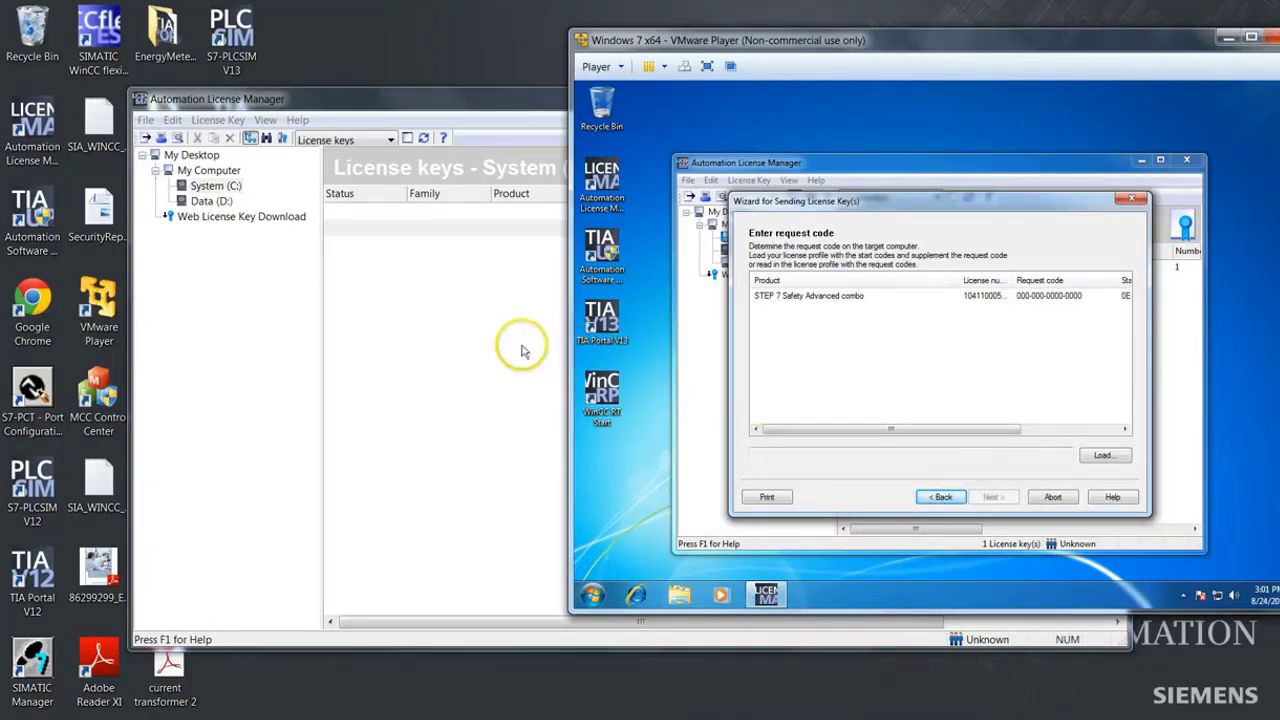
# Step: On the host computer, start an offline transfer for generating a request code and load the start codes from AutoLMList4.aut
pyautogui.click(376, 304)
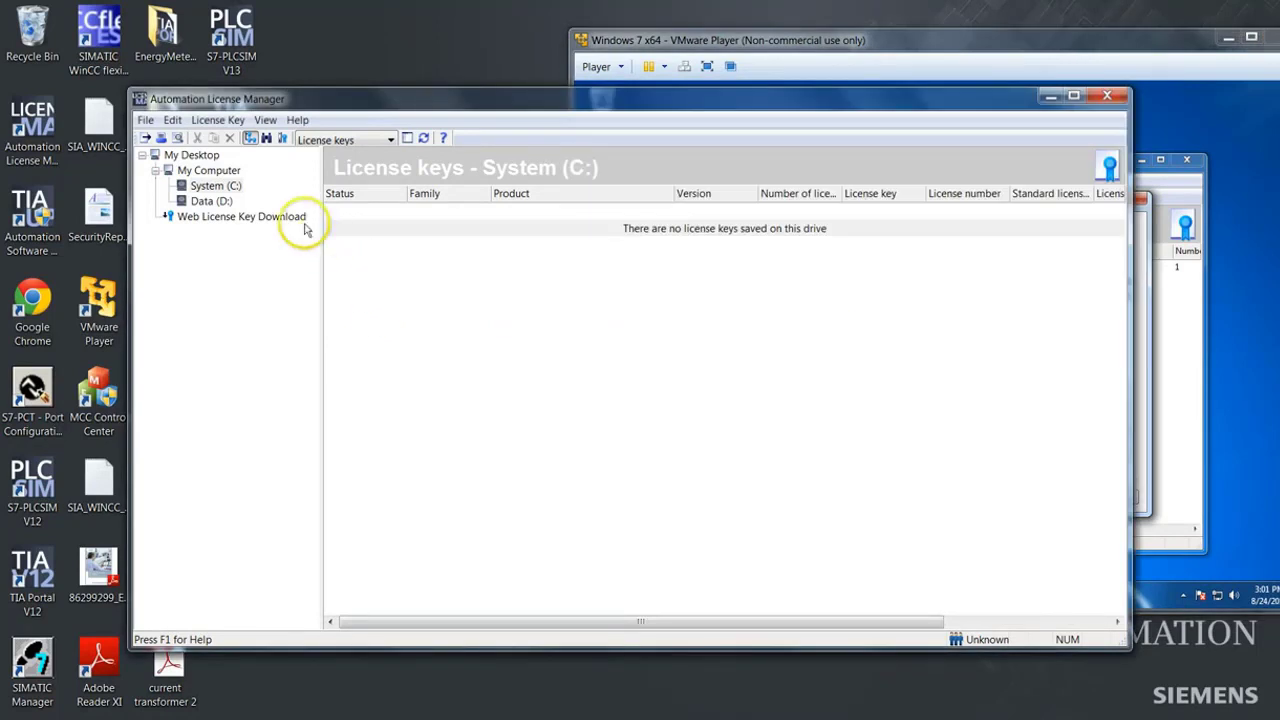
pyautogui.click(217, 121)
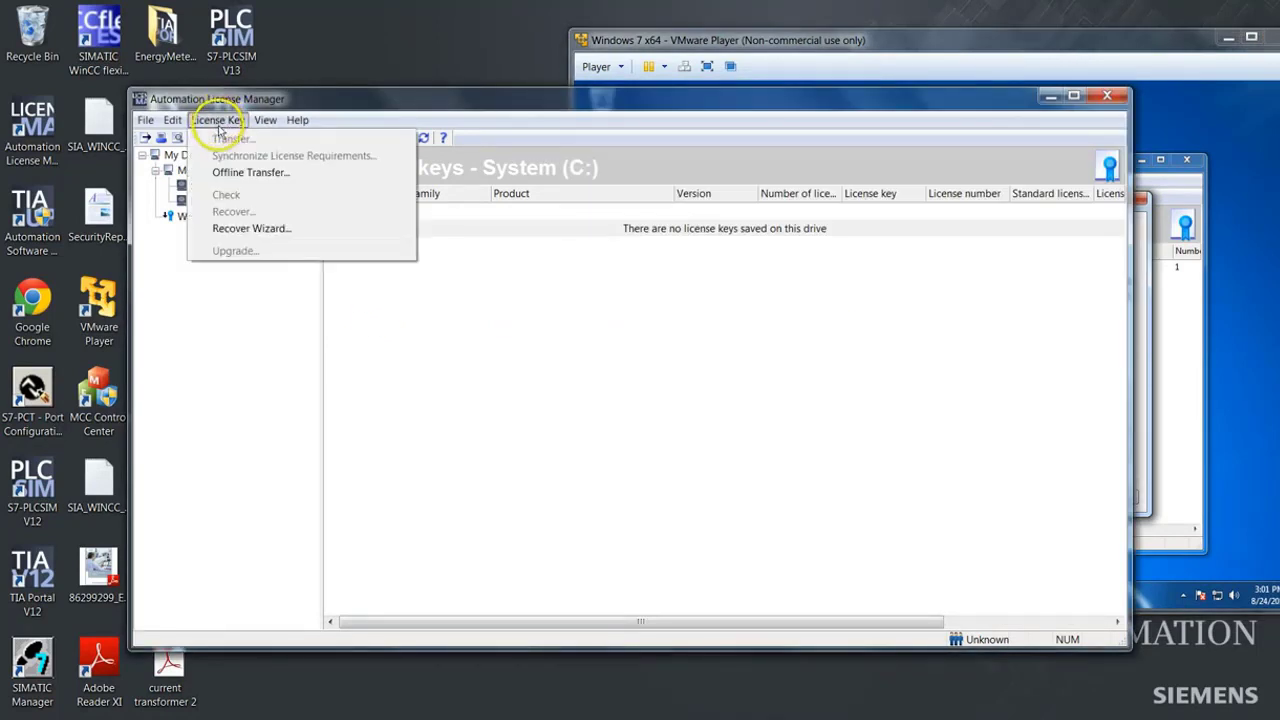
pyautogui.click(243, 174)
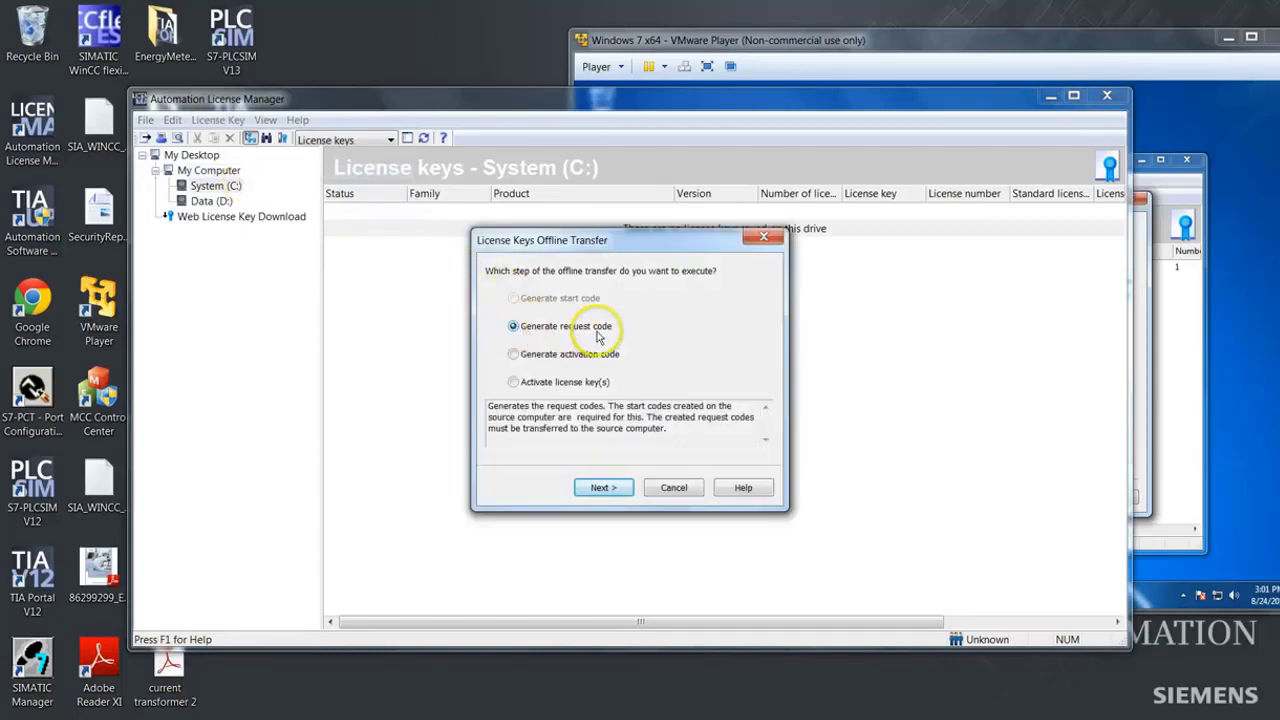
pyautogui.click(603, 487)
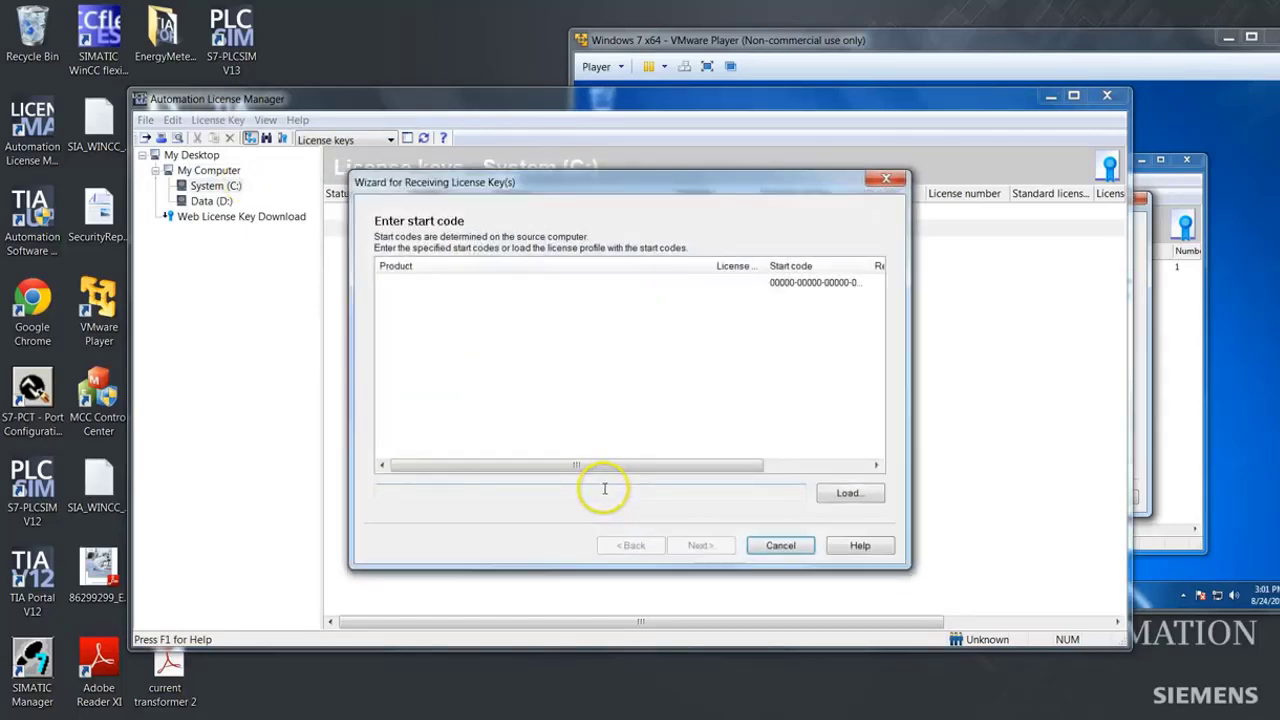
pyautogui.click(848, 493)
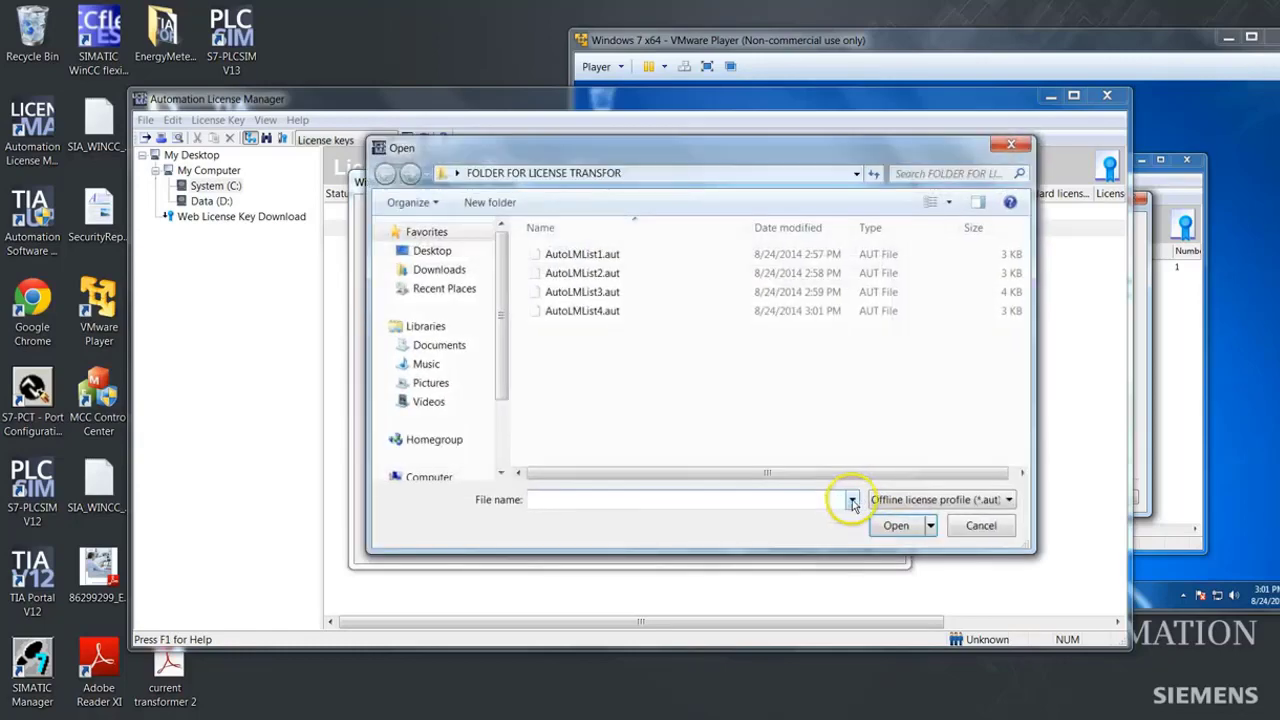
pyautogui.click(587, 318)
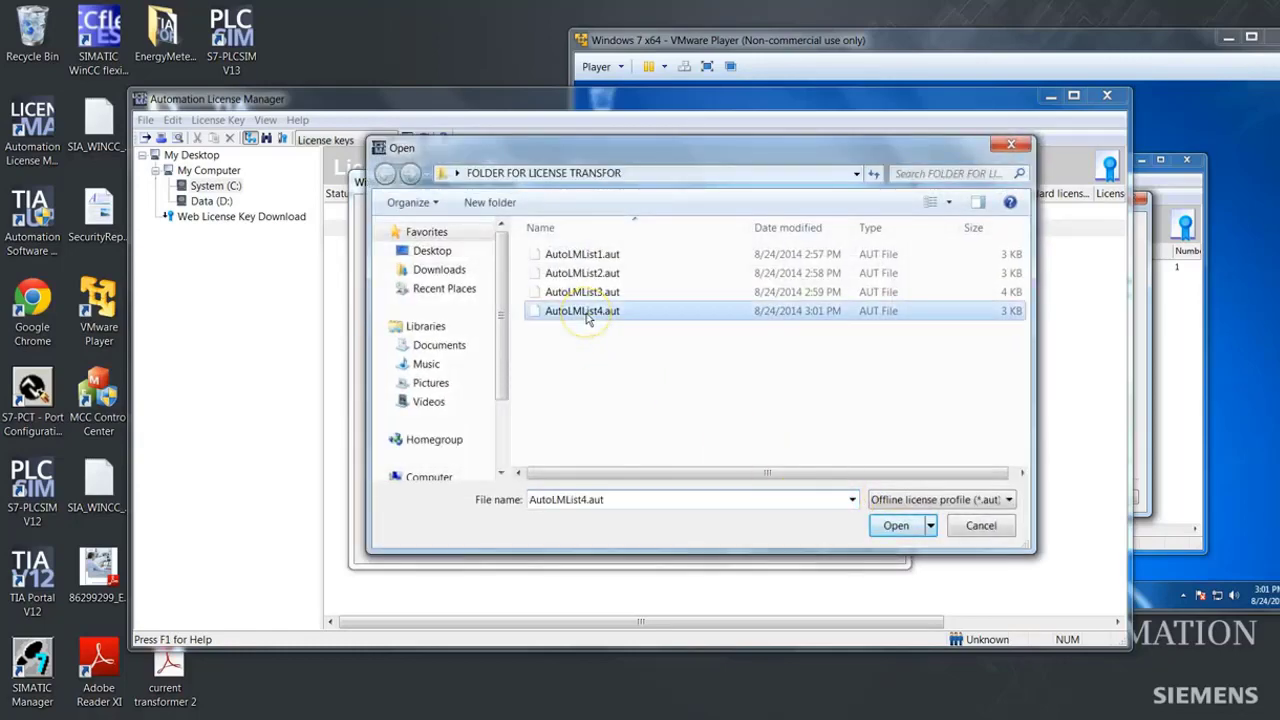
pyautogui.click(895, 526)
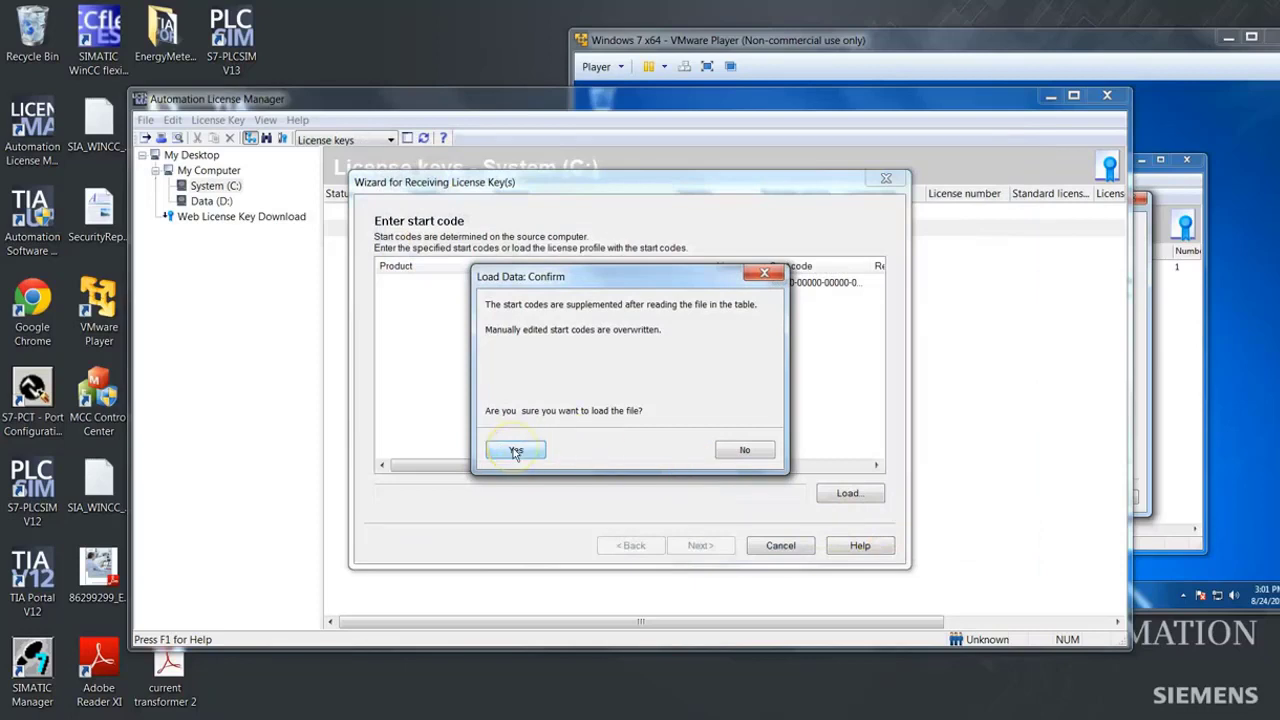
pyautogui.click(515, 451)
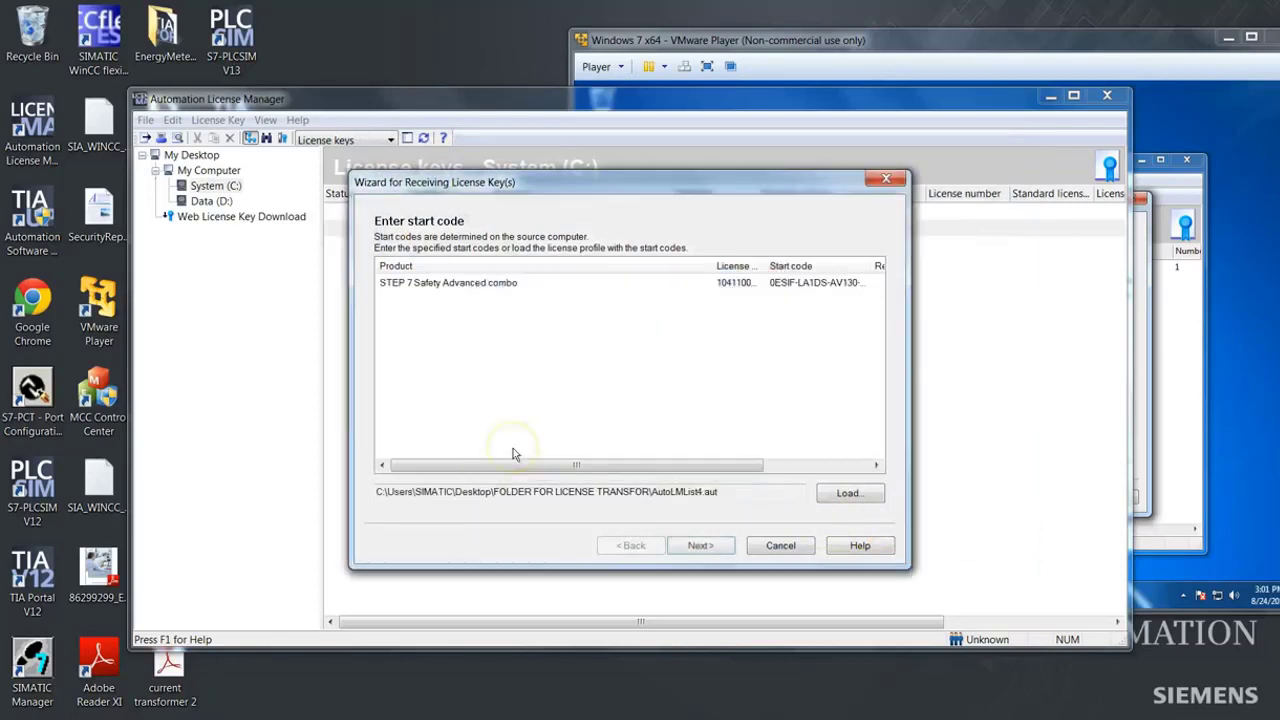
pyautogui.click(701, 548)
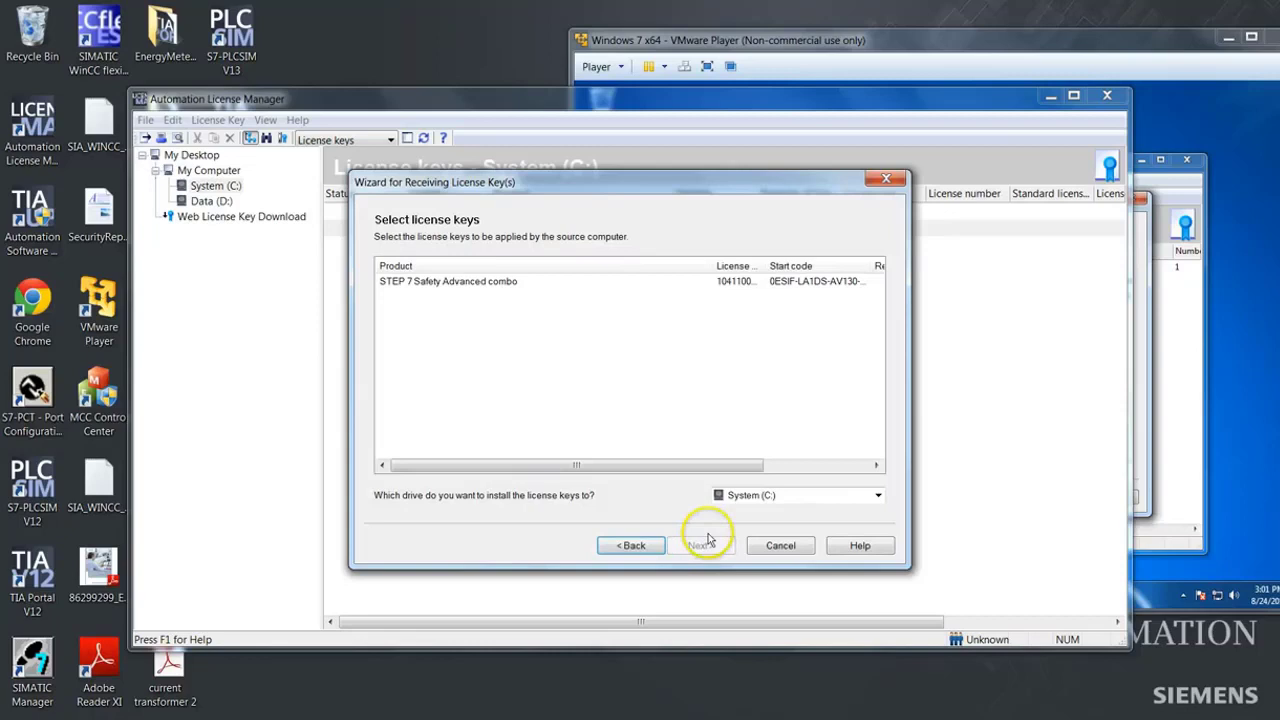
# Step: Choose System (C:) as the installation drive and select the STEP 7 Safety Advanced combo license for request code generation
pyautogui.click(877, 496)
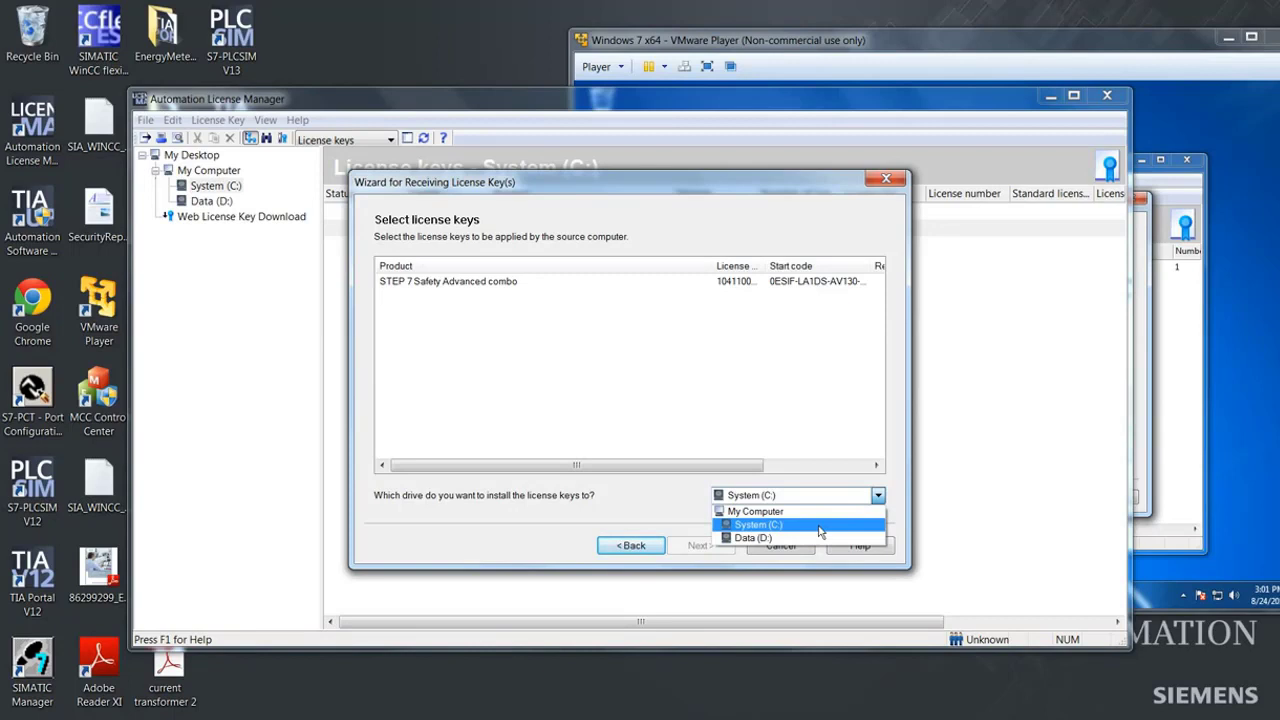
pyautogui.click(819, 526)
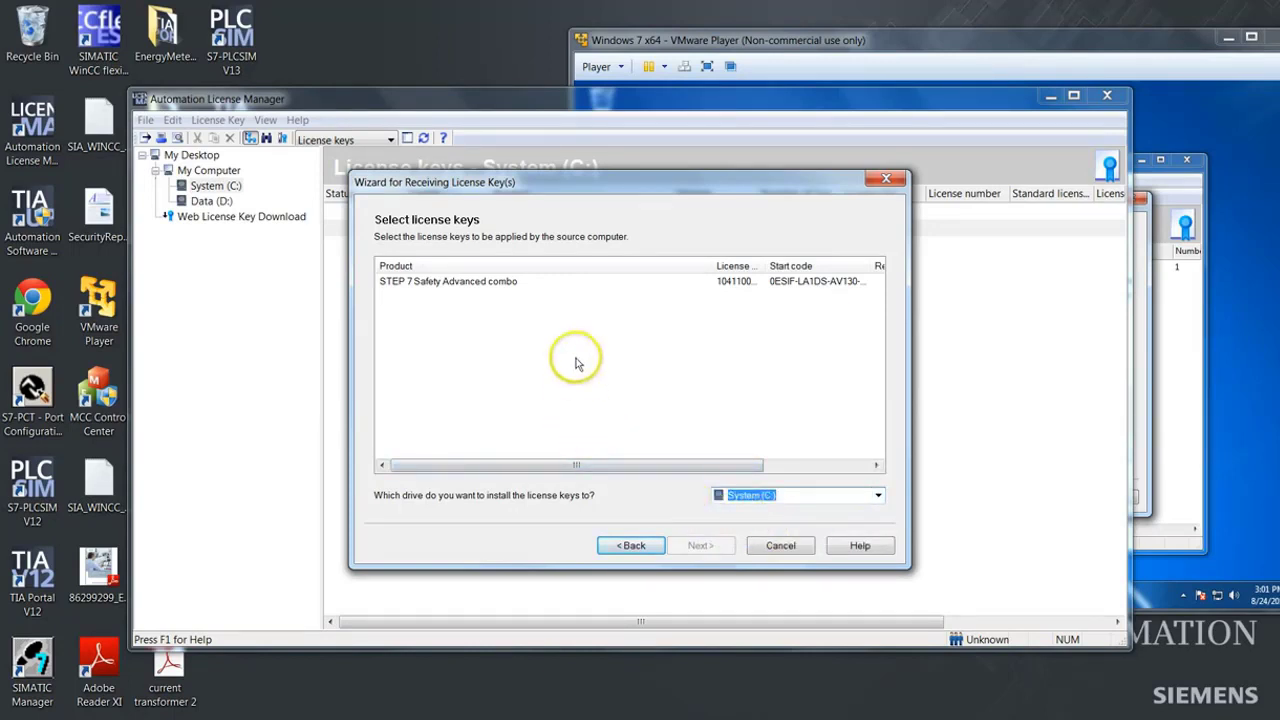
pyautogui.click(522, 288)
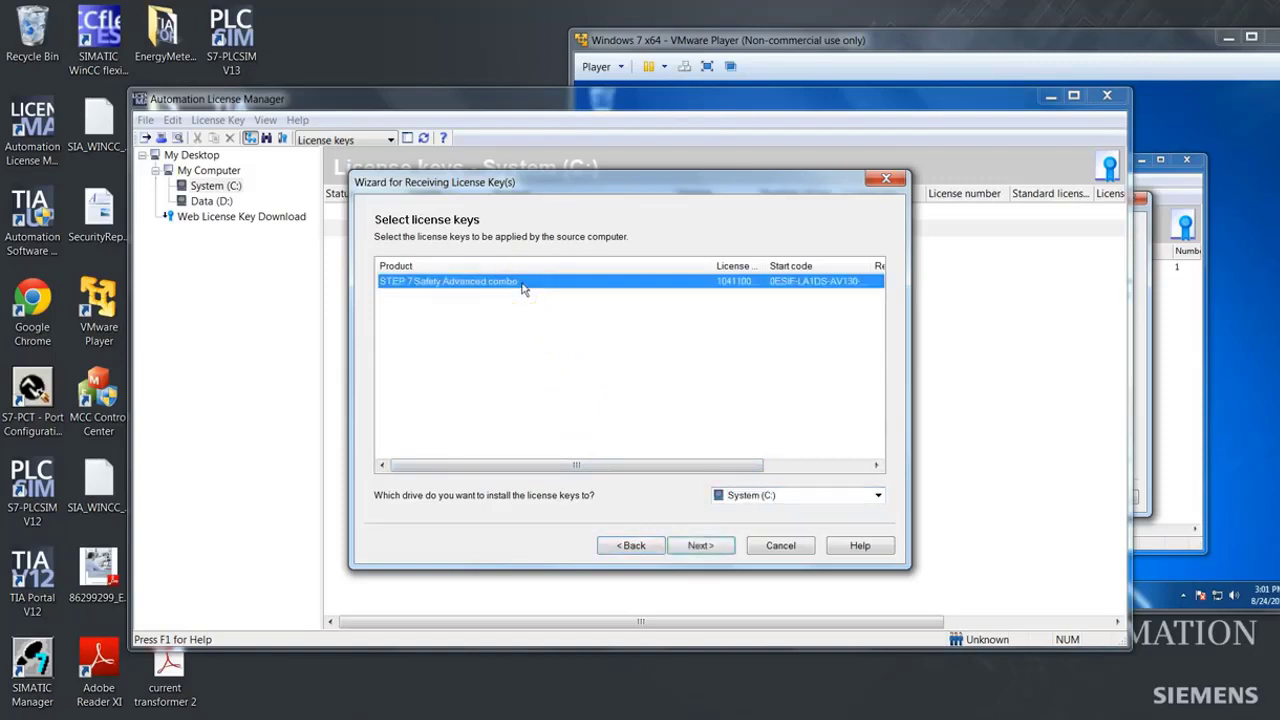
pyautogui.click(700, 546)
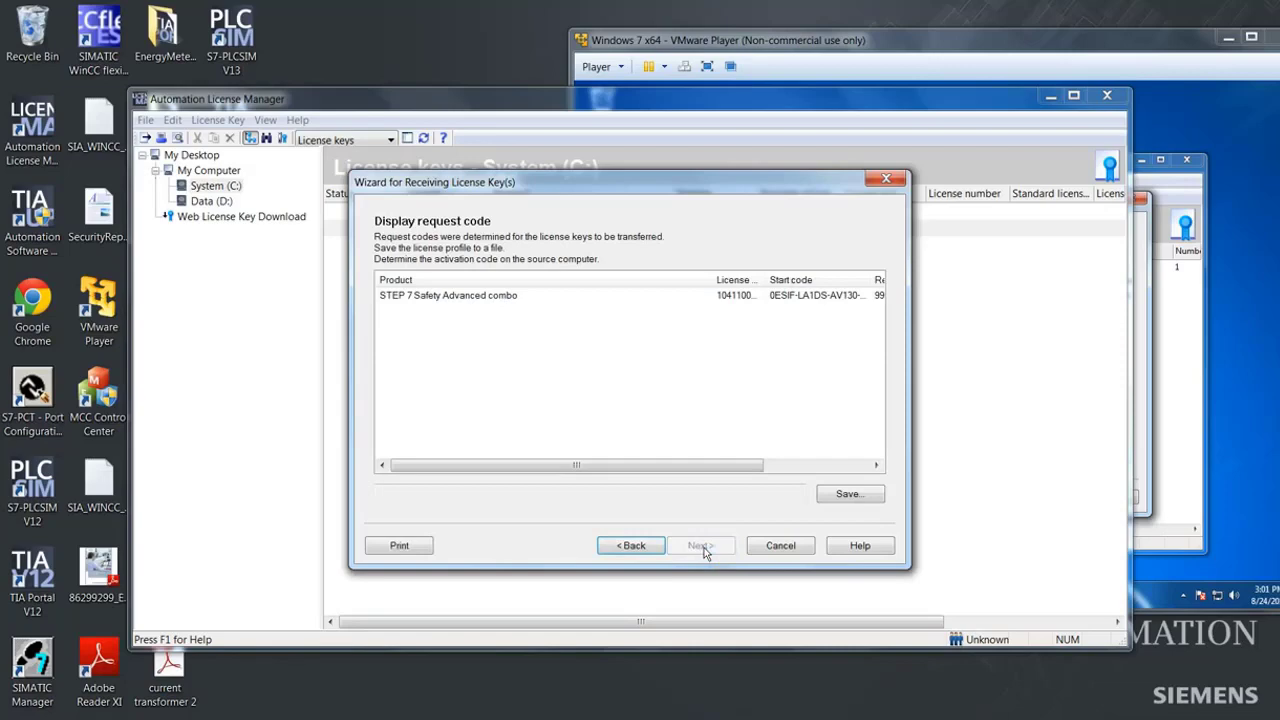
# Step: Save the request code profile as AutoLMList5 in the license transfer folder and proceed to activation code entry
pyautogui.click(845, 495)
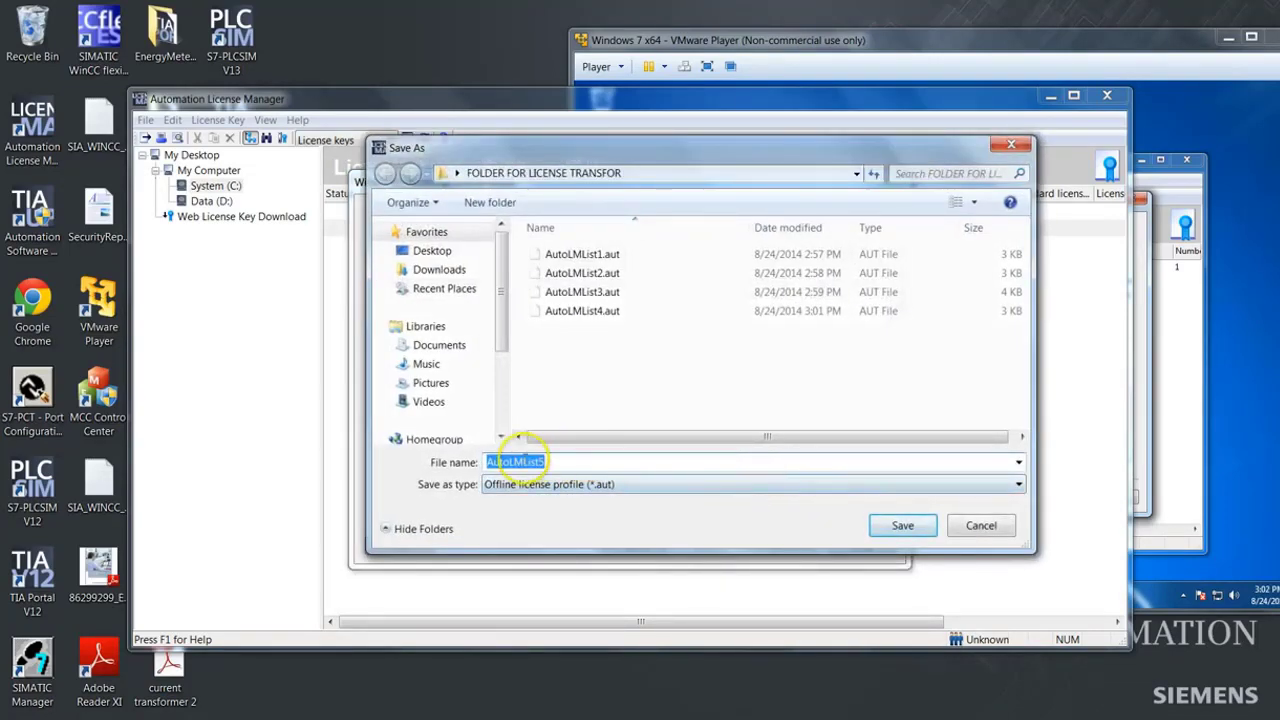
pyautogui.click(902, 527)
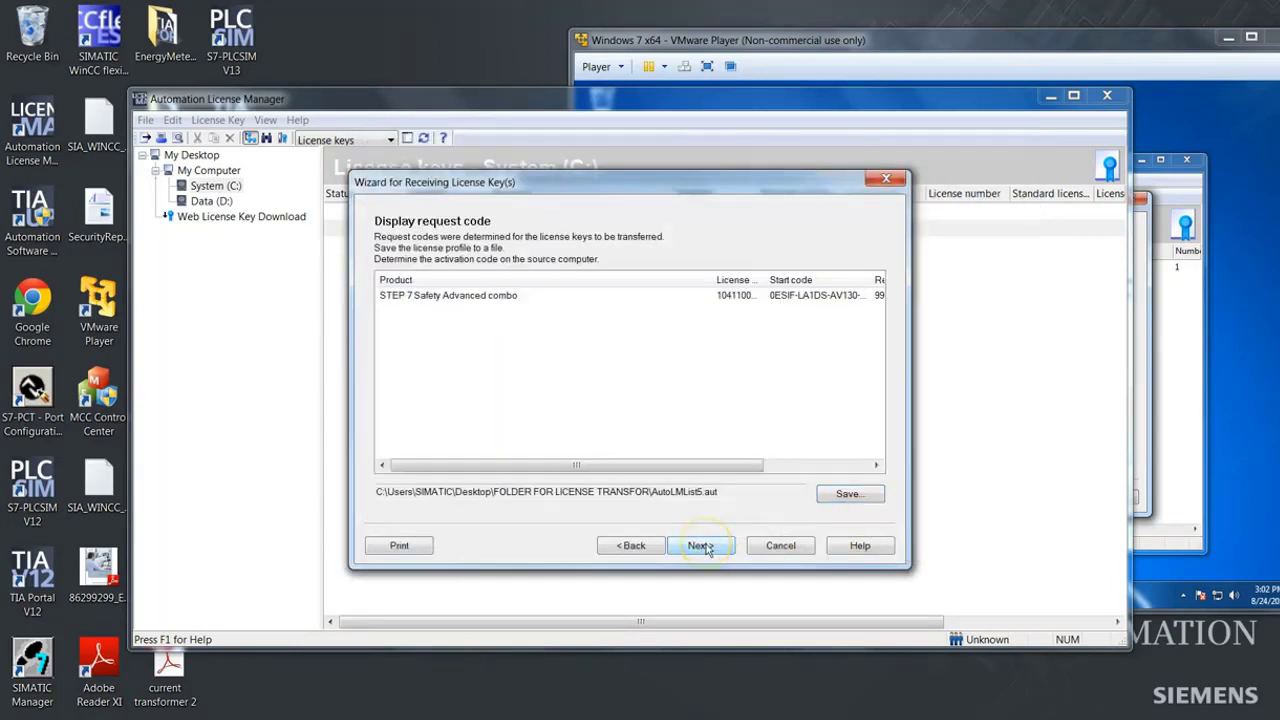
pyautogui.click(703, 546)
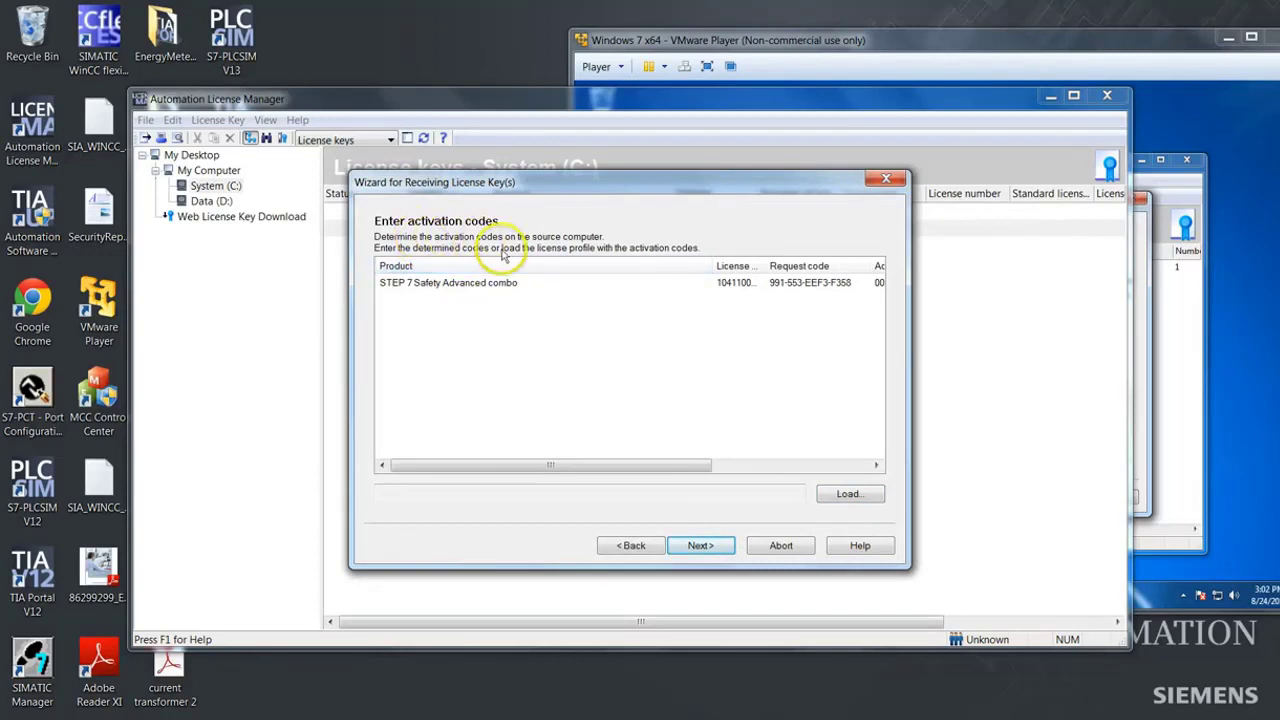
# Step: Switch to the virtual machine's sending wizard and load the request codes from AutoLMList5.aut, then proceed to license key removal
pyautogui.click(1153, 69)
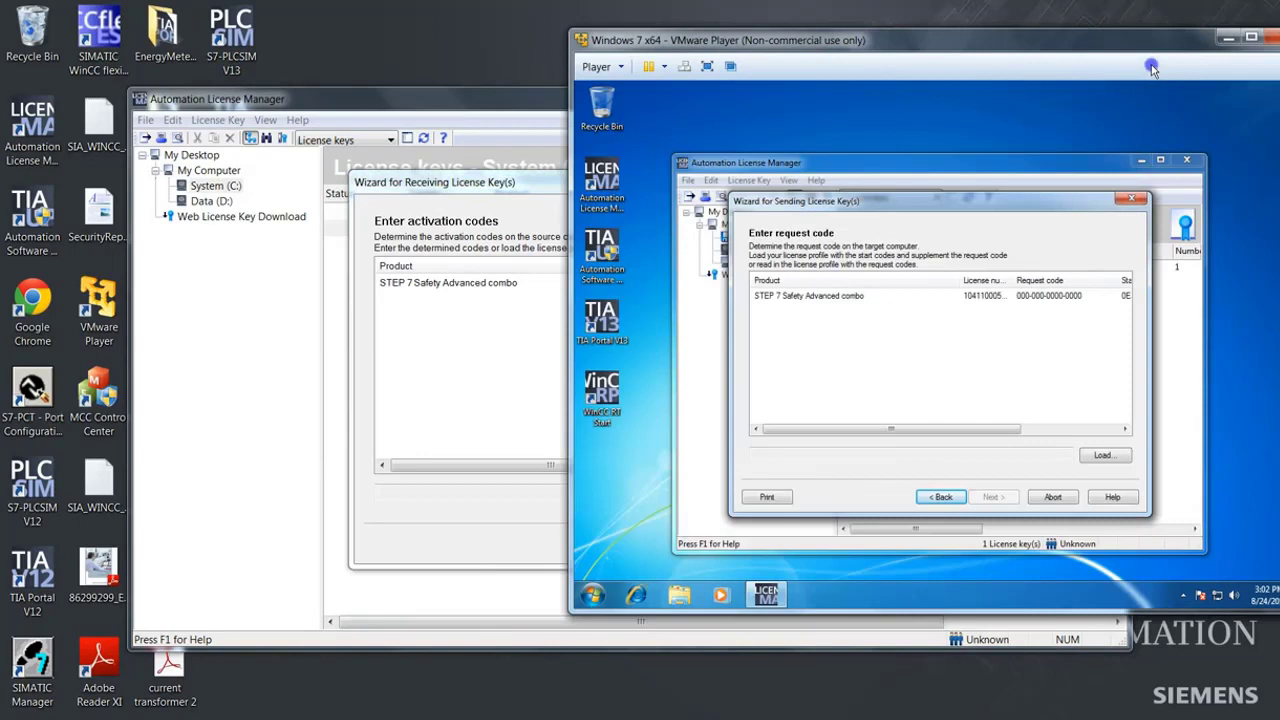
pyautogui.click(1103, 456)
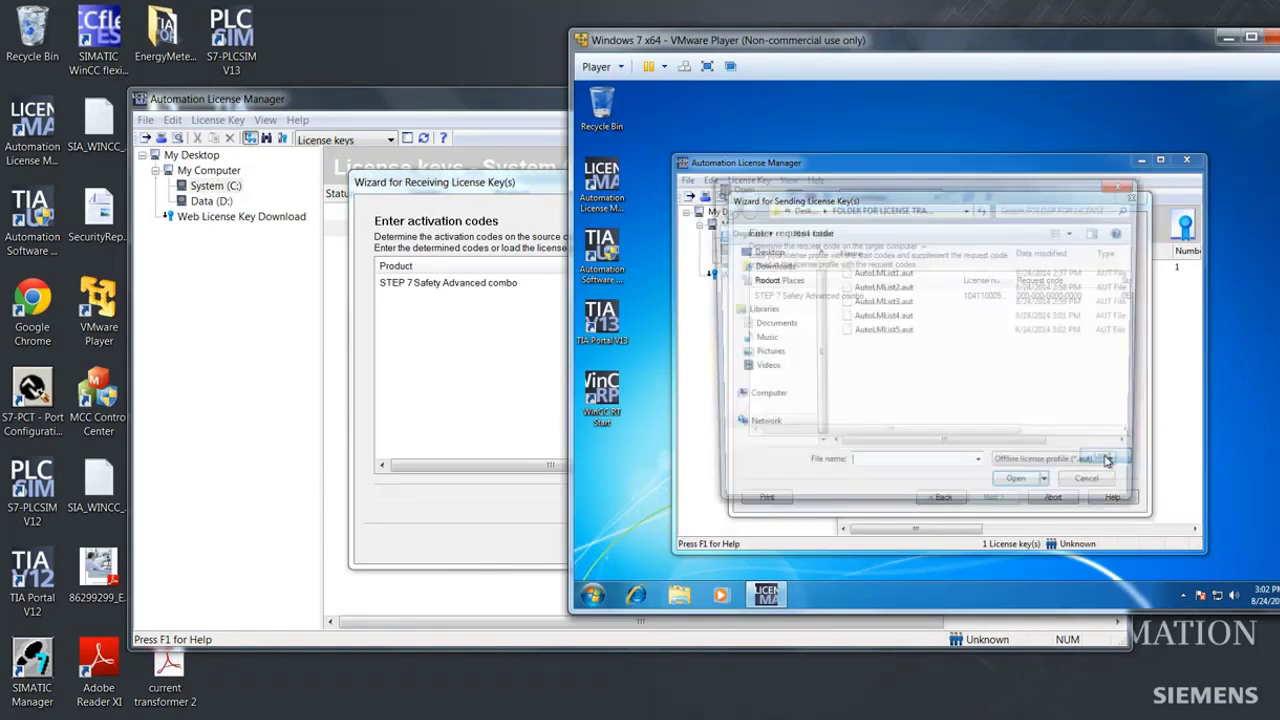
pyautogui.click(893, 336)
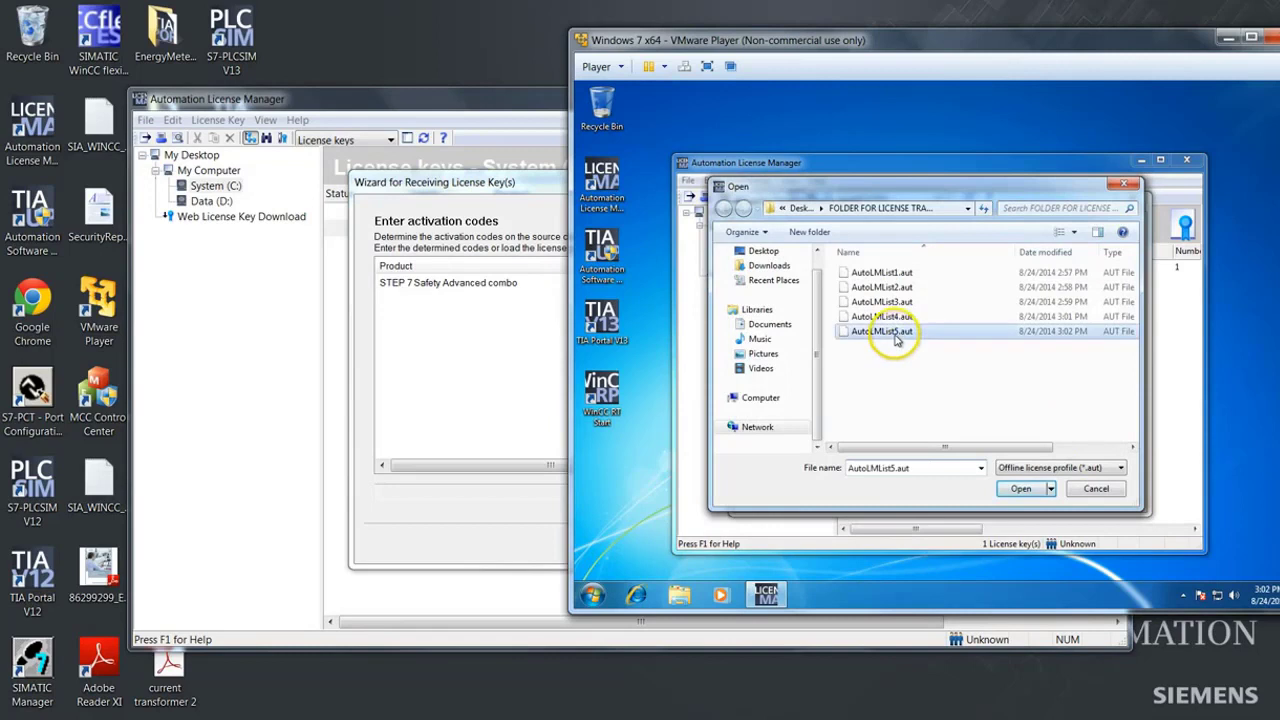
pyautogui.click(1020, 490)
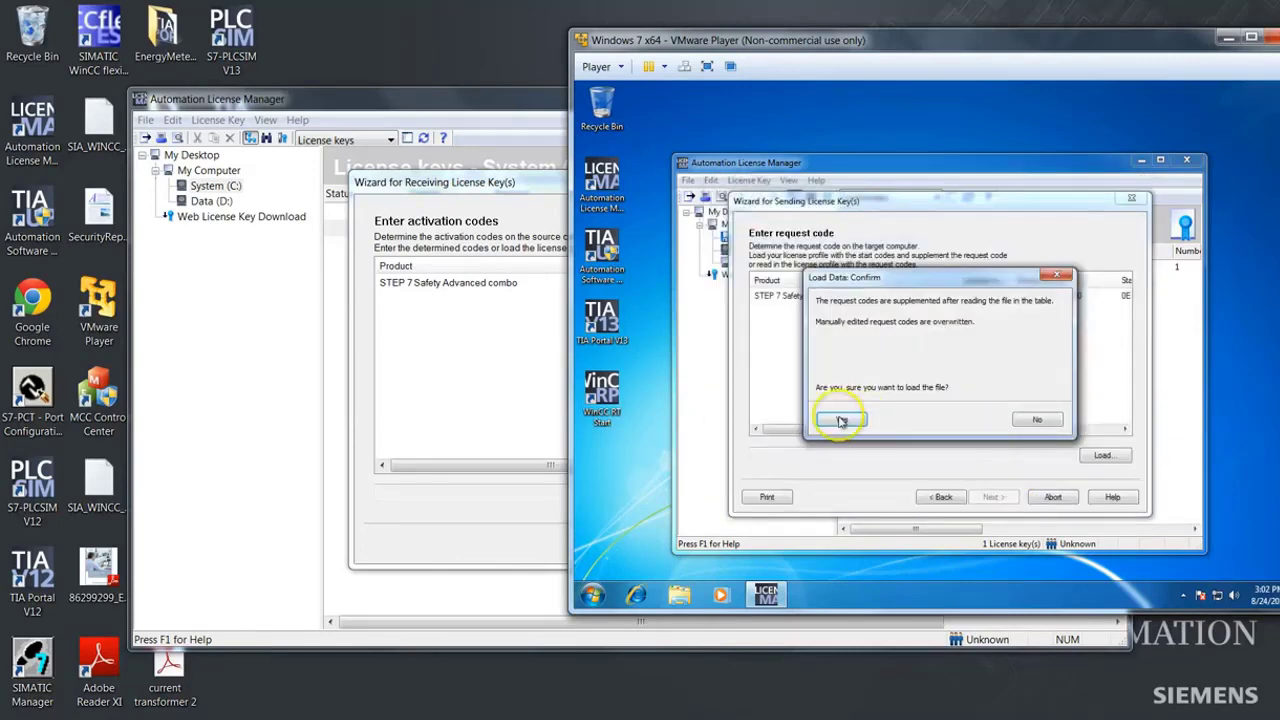
pyautogui.click(840, 421)
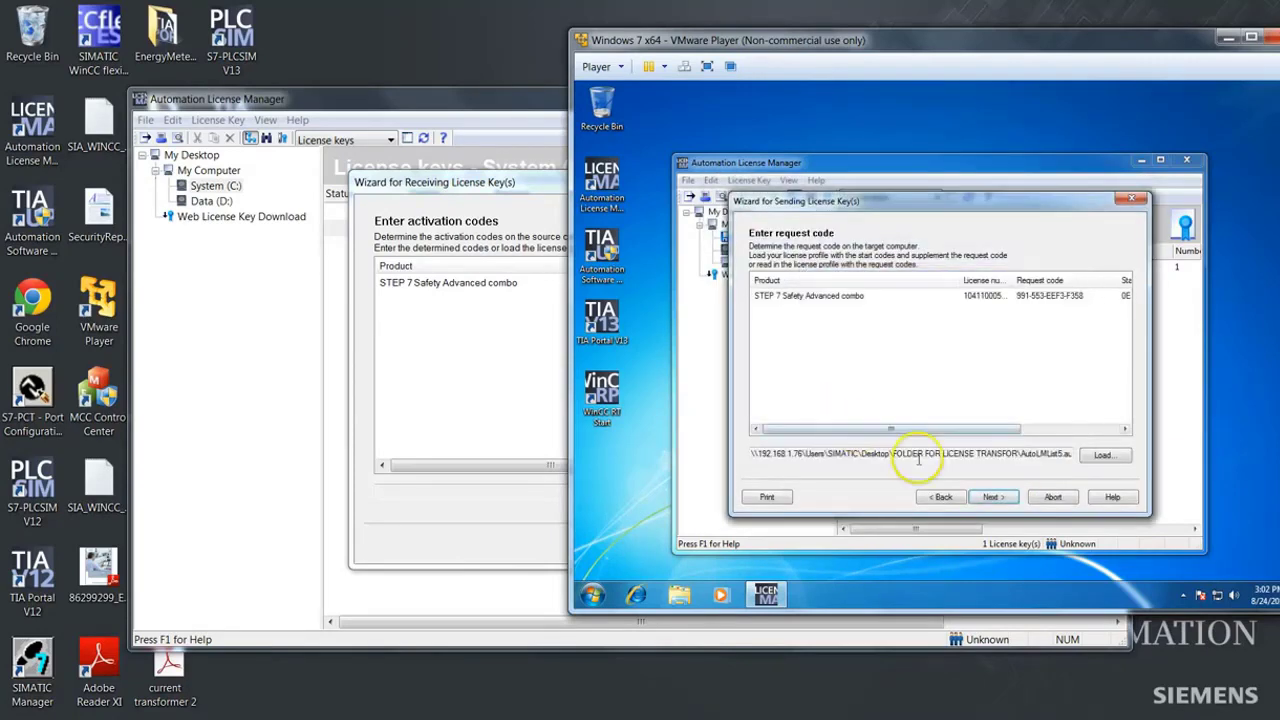
pyautogui.click(990, 497)
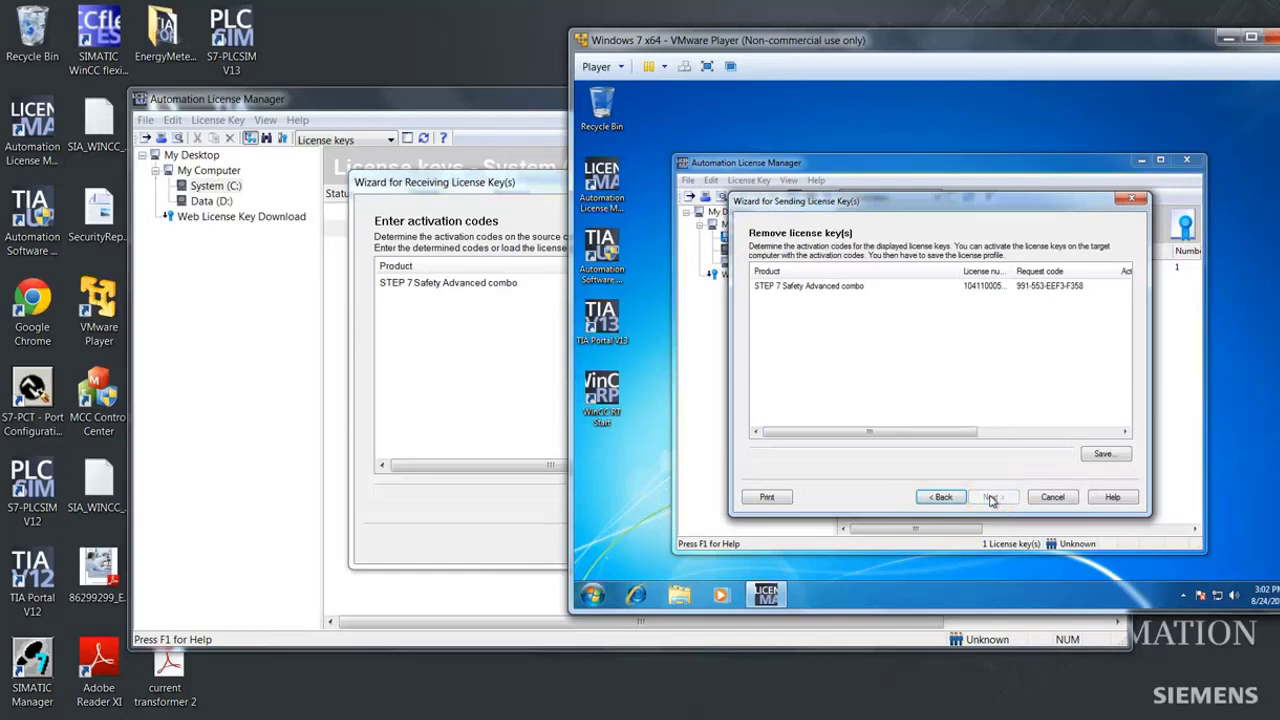
# Step: Save the activation profile as AutoLMList6, complete the license key's removal from the virtual machine, and minimize the virtual machine window
pyautogui.click(1103, 456)
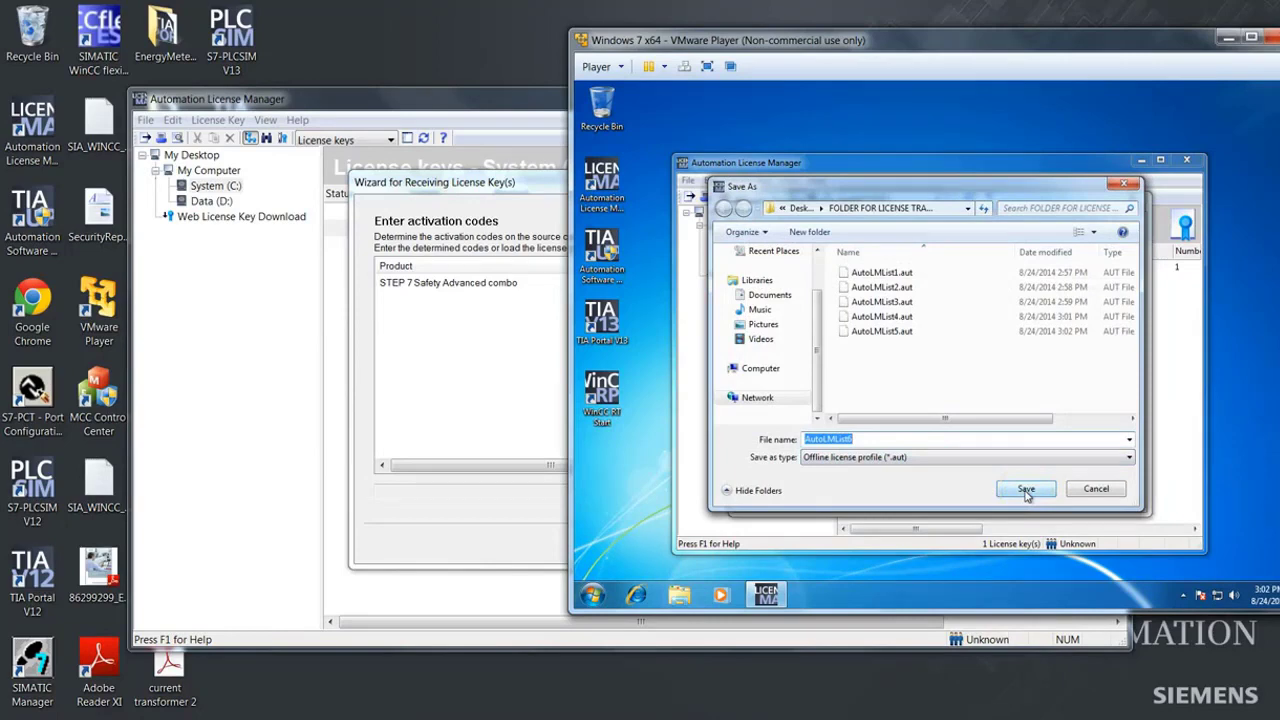
pyautogui.click(1027, 490)
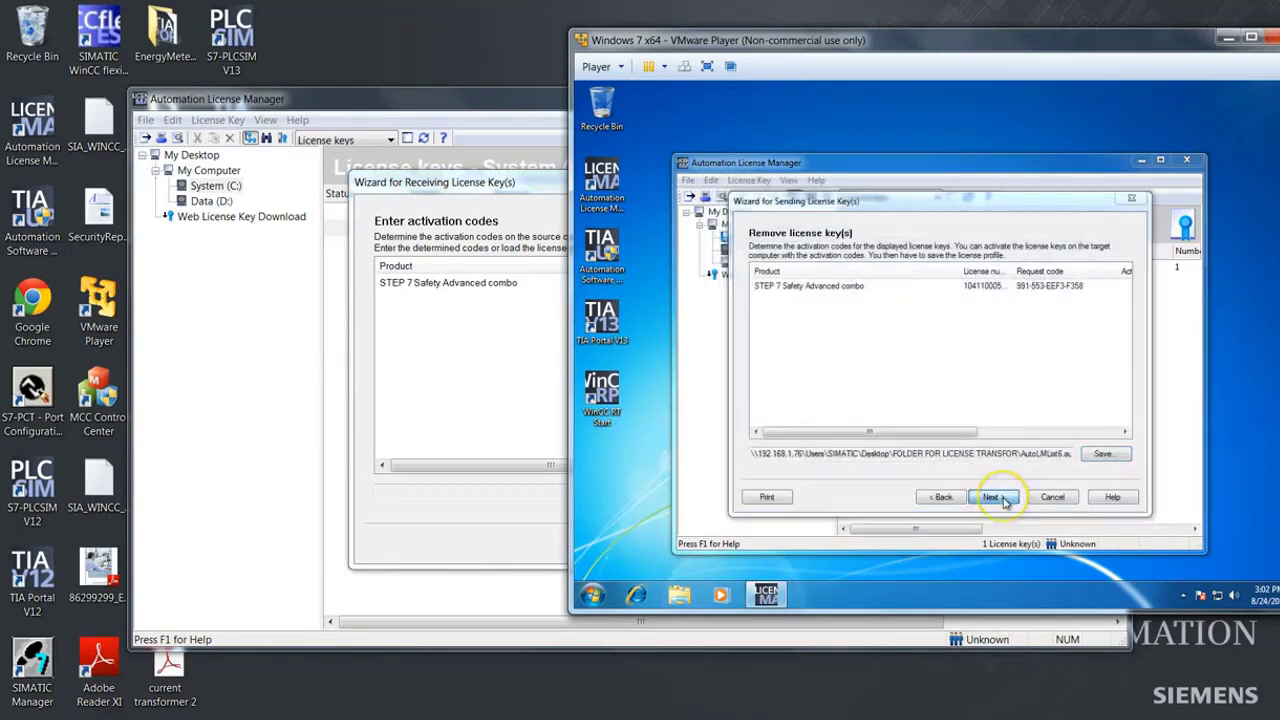
pyautogui.click(1003, 498)
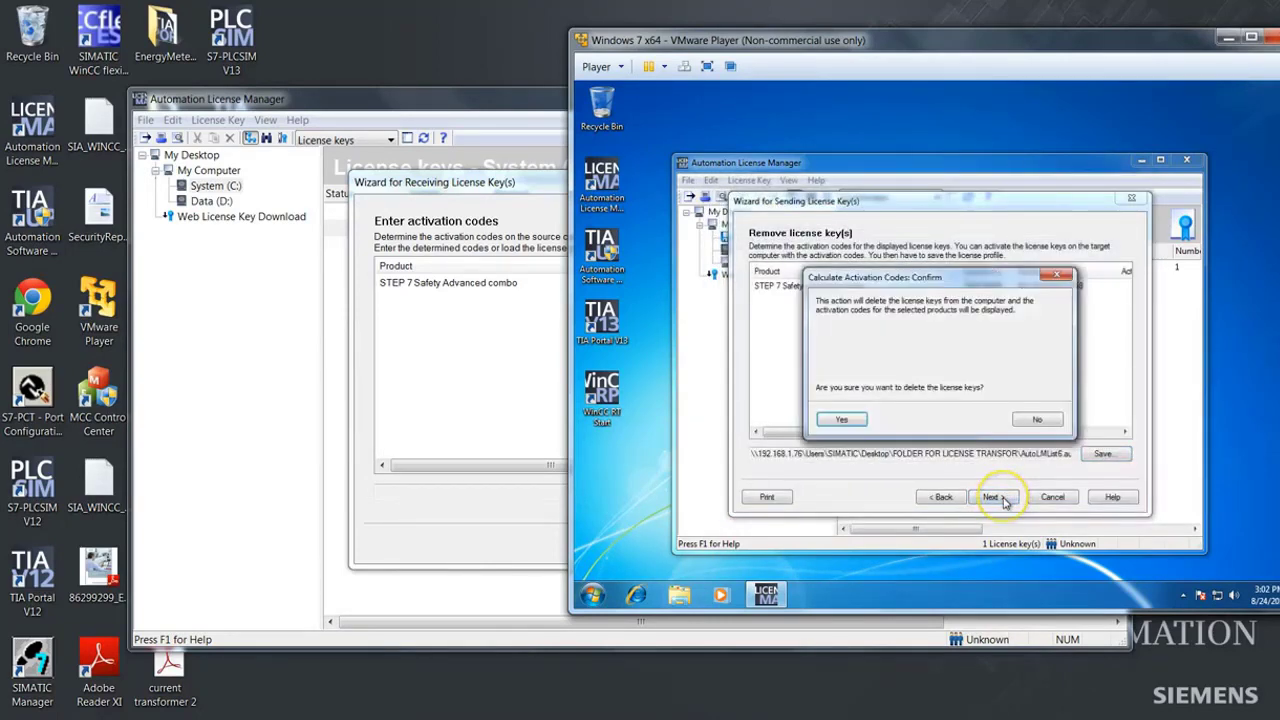
pyautogui.click(841, 421)
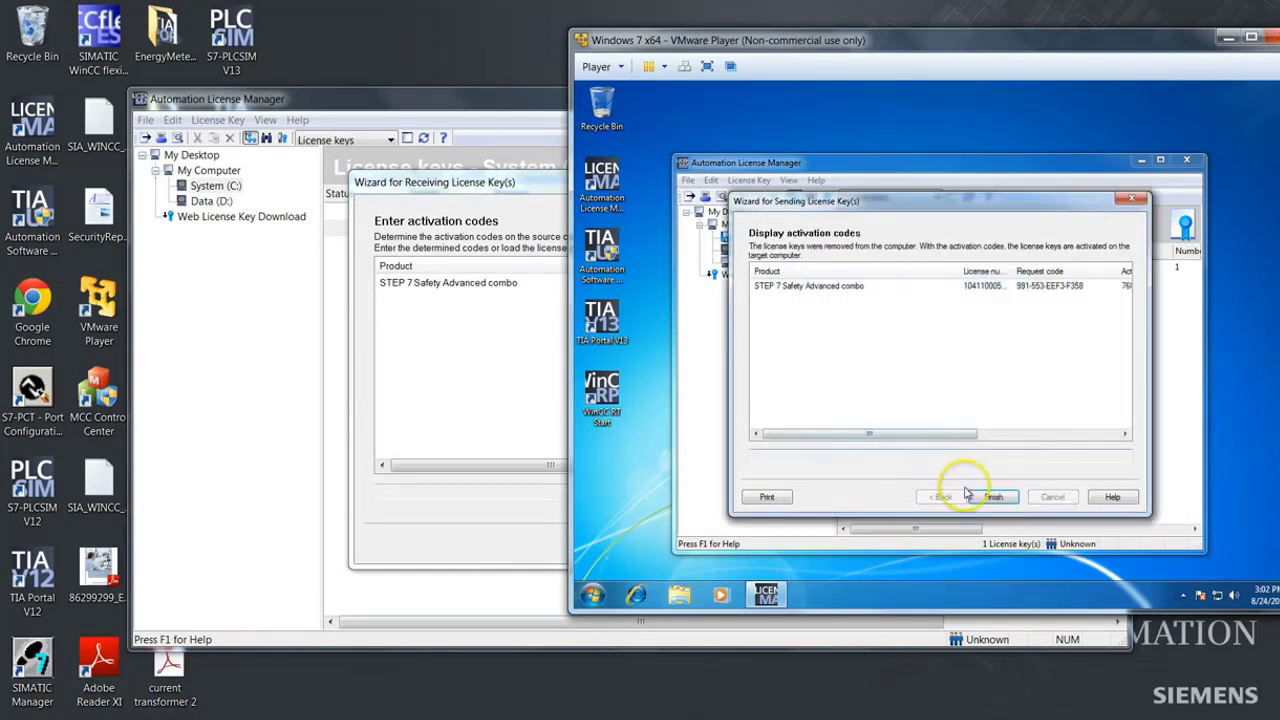
pyautogui.click(990, 498)
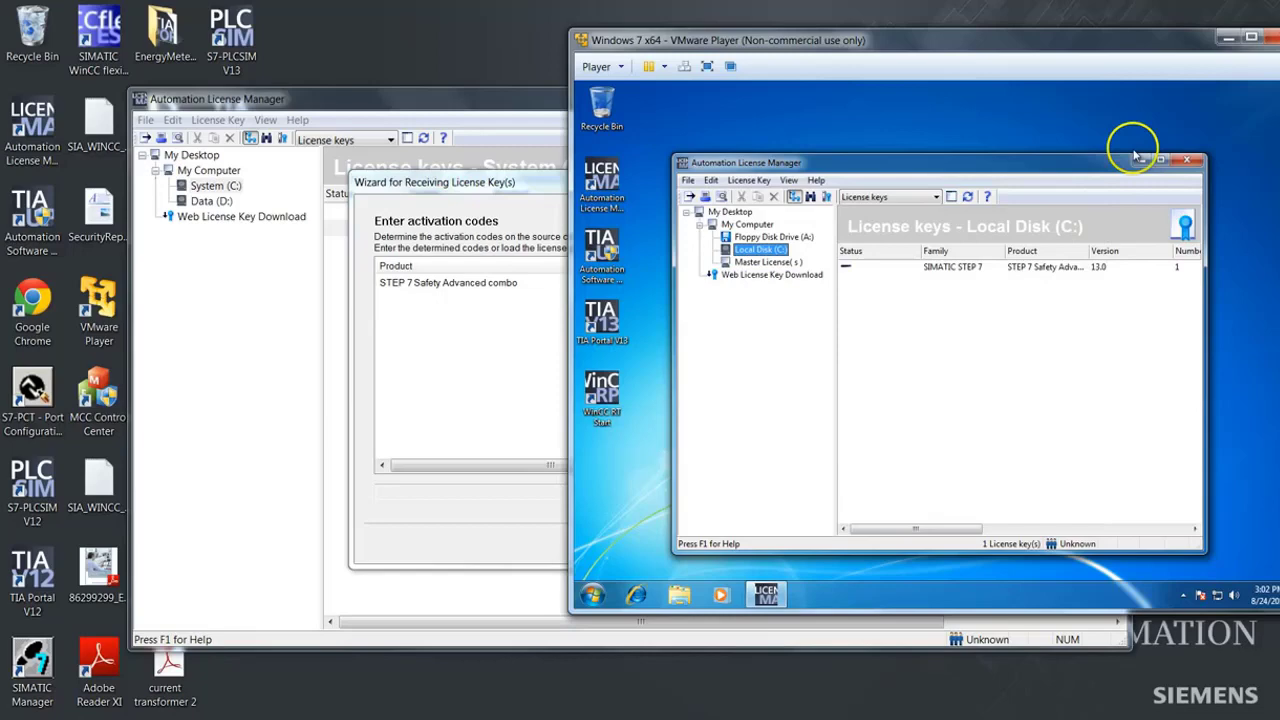
pyautogui.click(1227, 38)
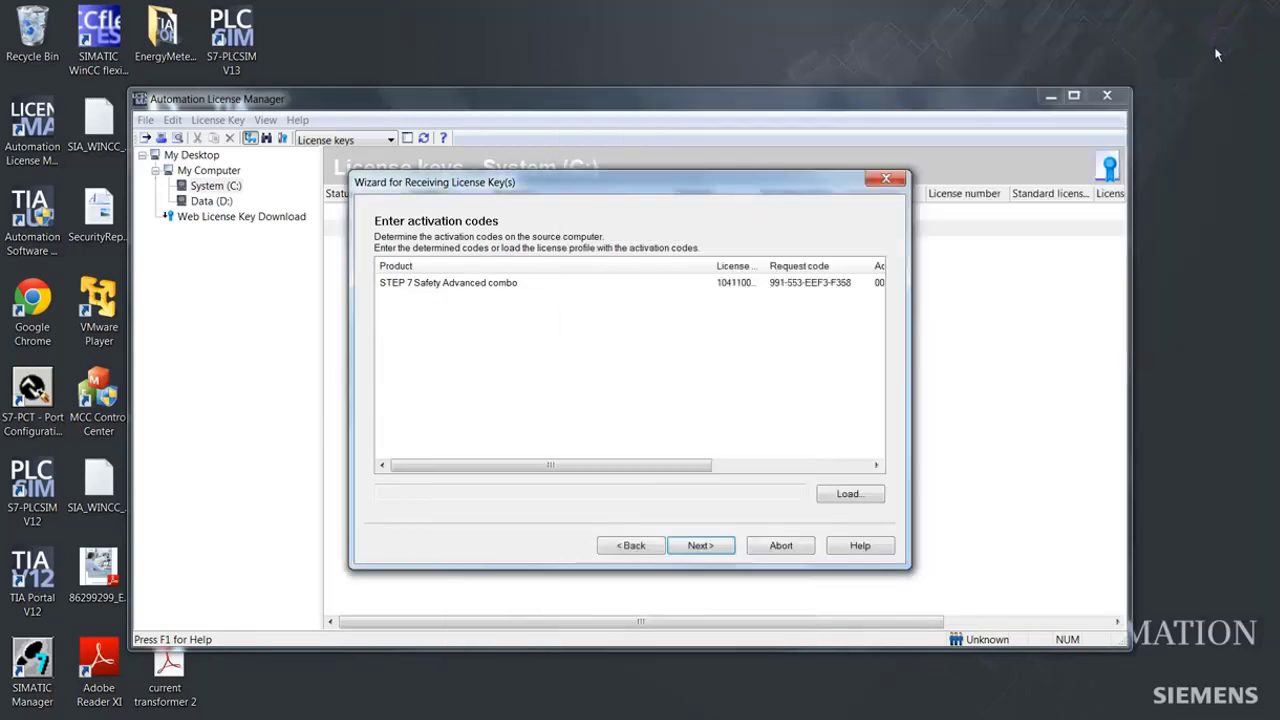
# Step: Load the activation codes from AutoLMList6.aut into the receiving wizard and complete the STEP 7 Safety Advanced combo license transfer to the host computer
pyautogui.click(862, 495)
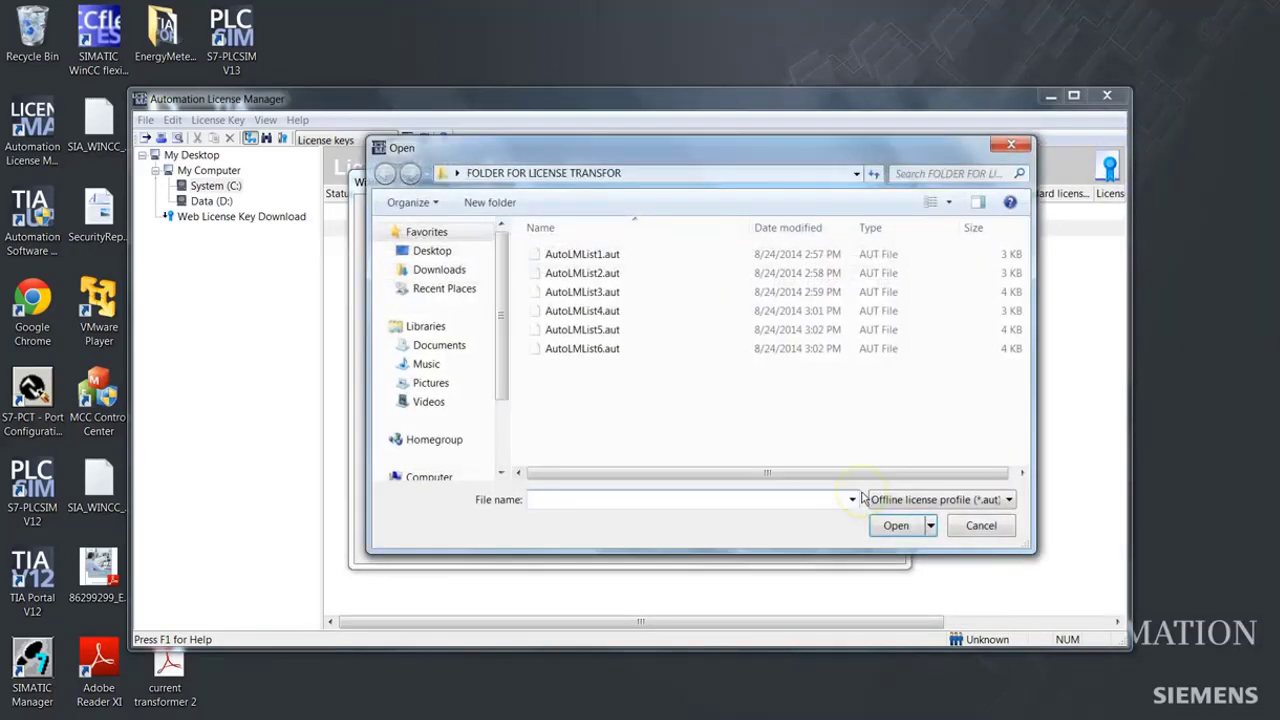
pyautogui.click(608, 352)
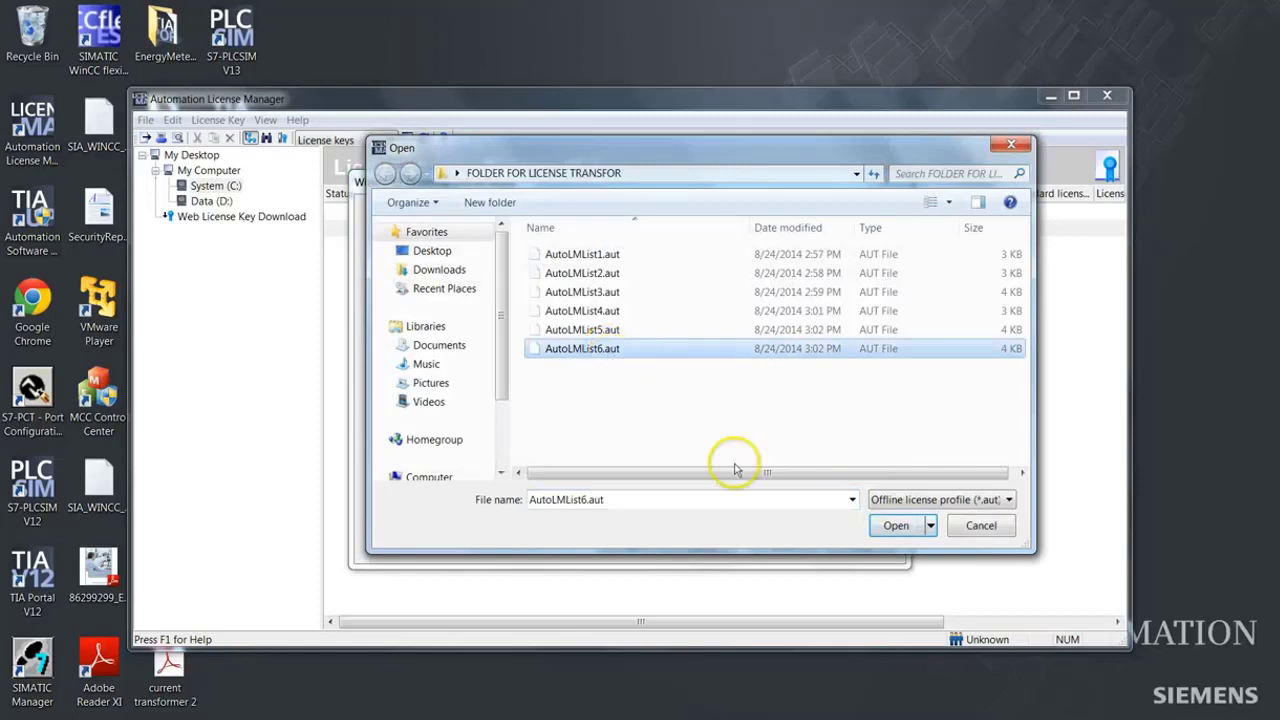
pyautogui.click(897, 527)
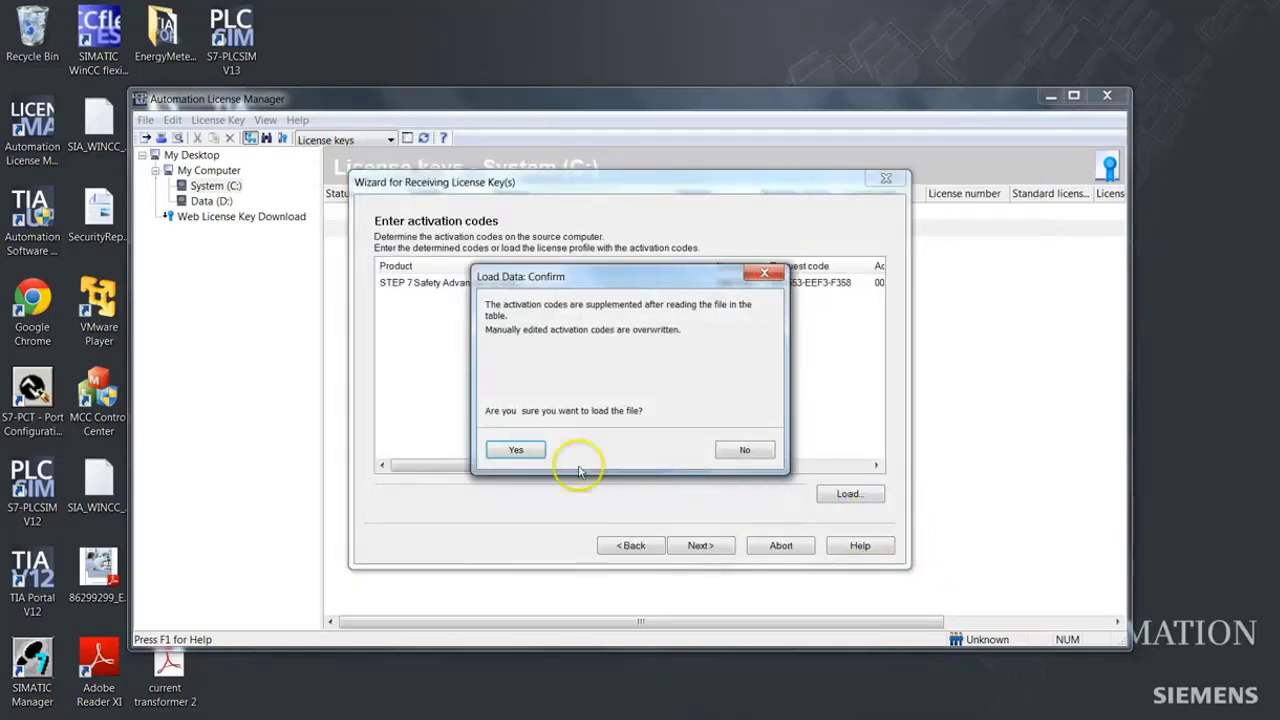
pyautogui.click(510, 451)
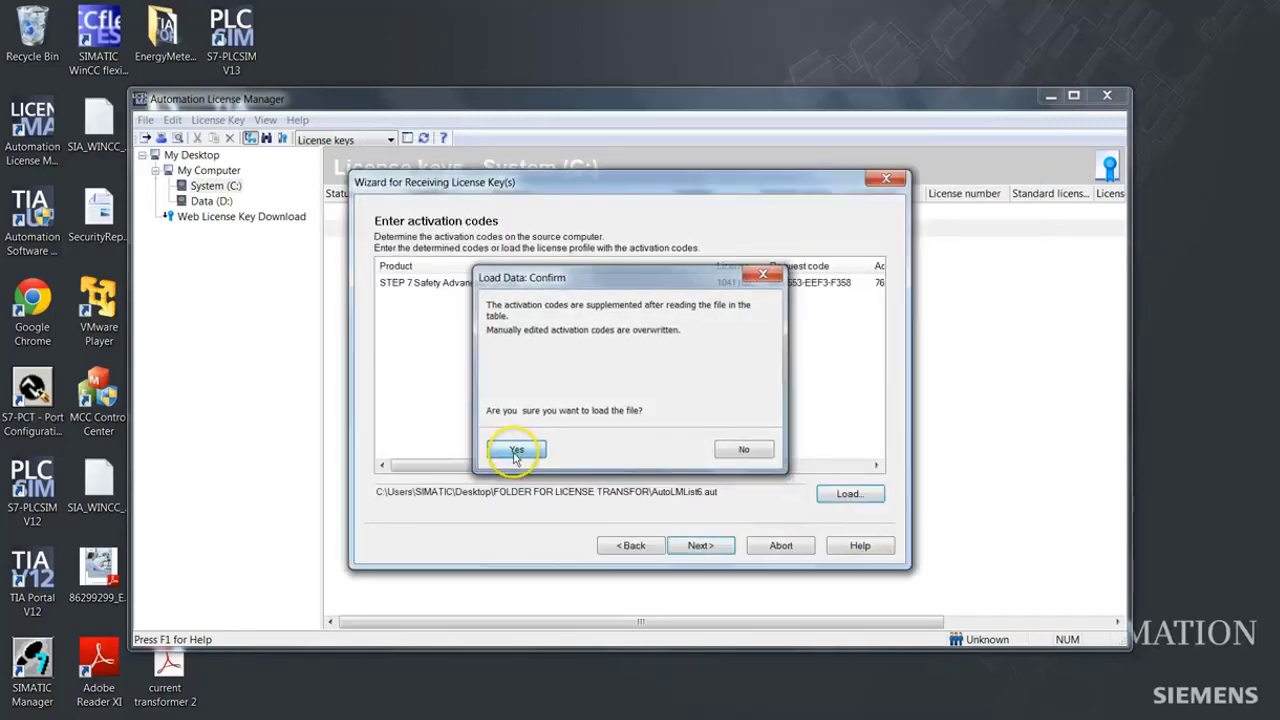
pyautogui.click(700, 546)
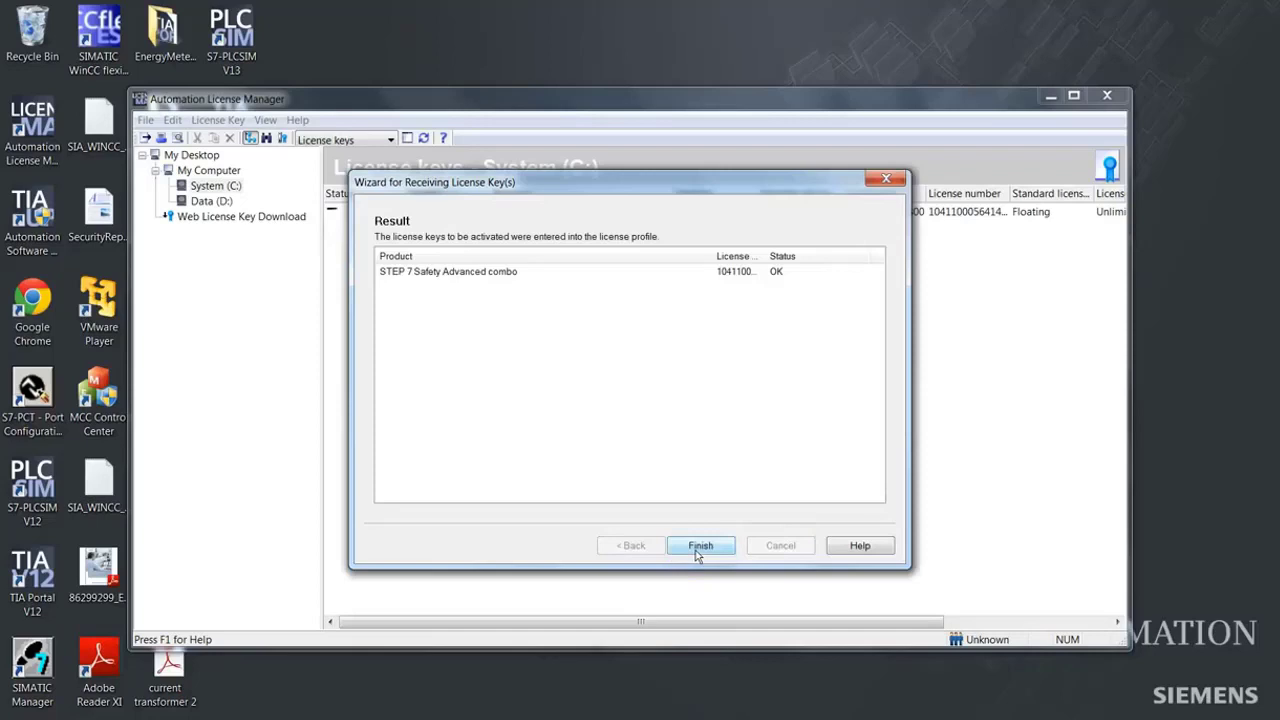
pyautogui.click(700, 548)
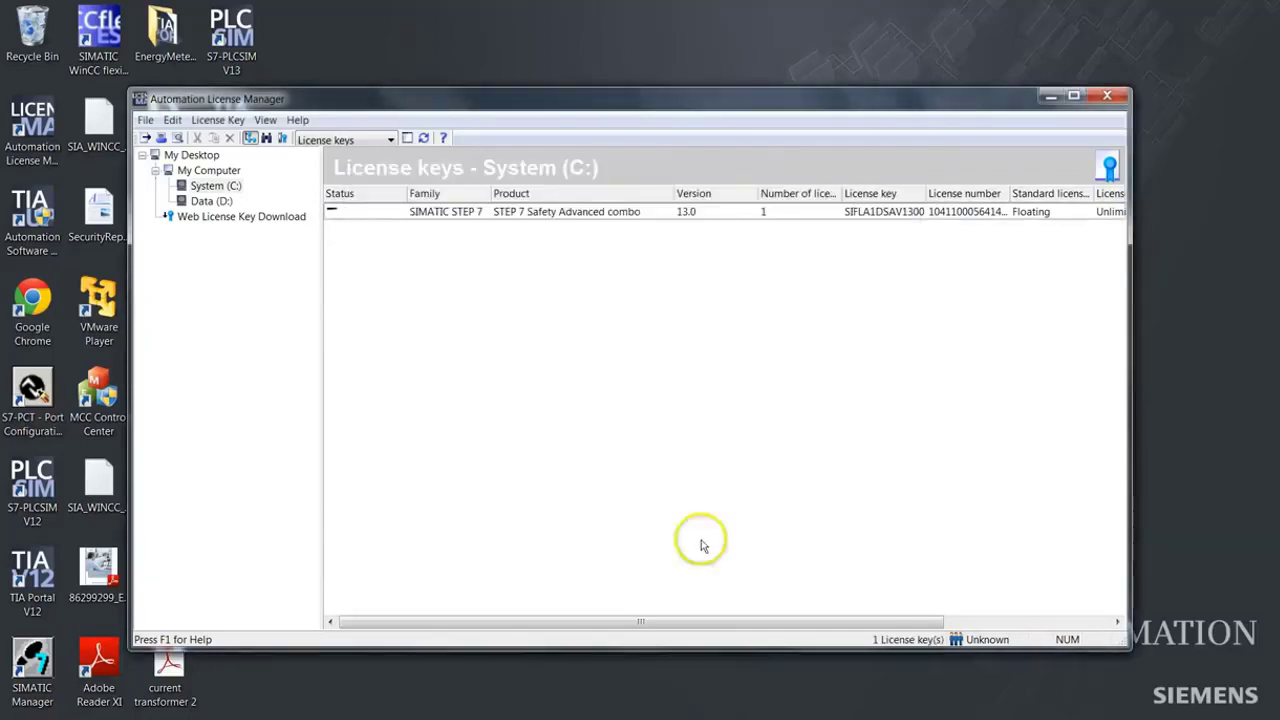